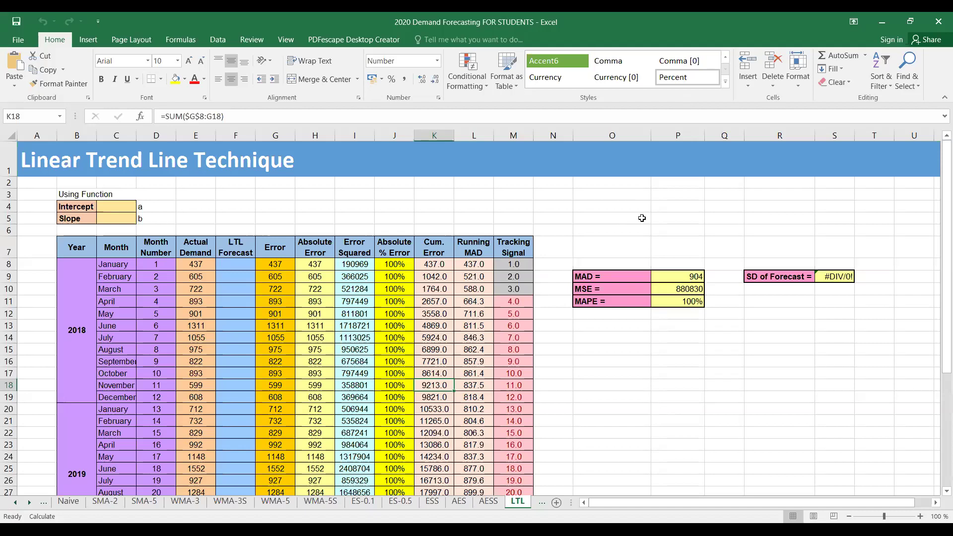
Enter =INTERCEPT(E8:E31,D8:D31) in the Intercept cell C4, returning 734.88
left_click(121, 208)
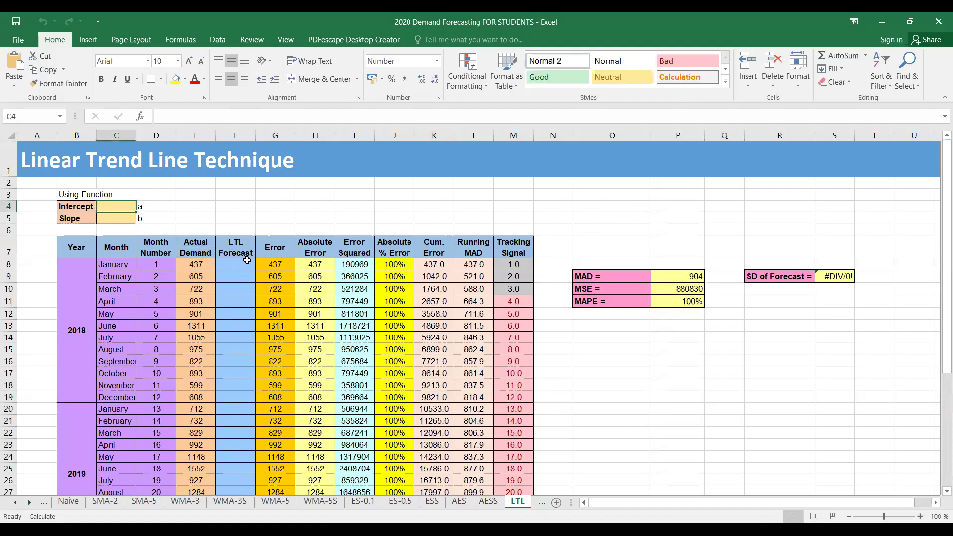
type("=I")
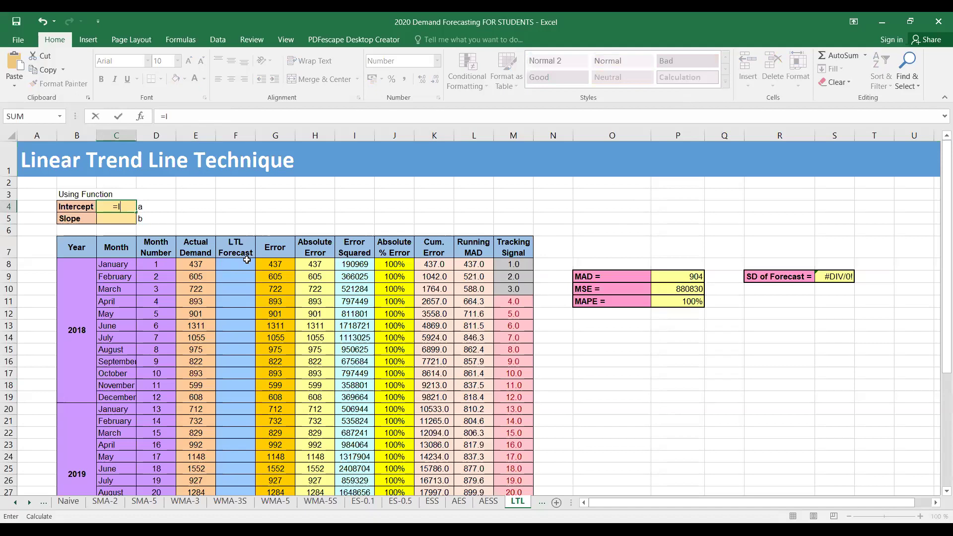
type("NTER")
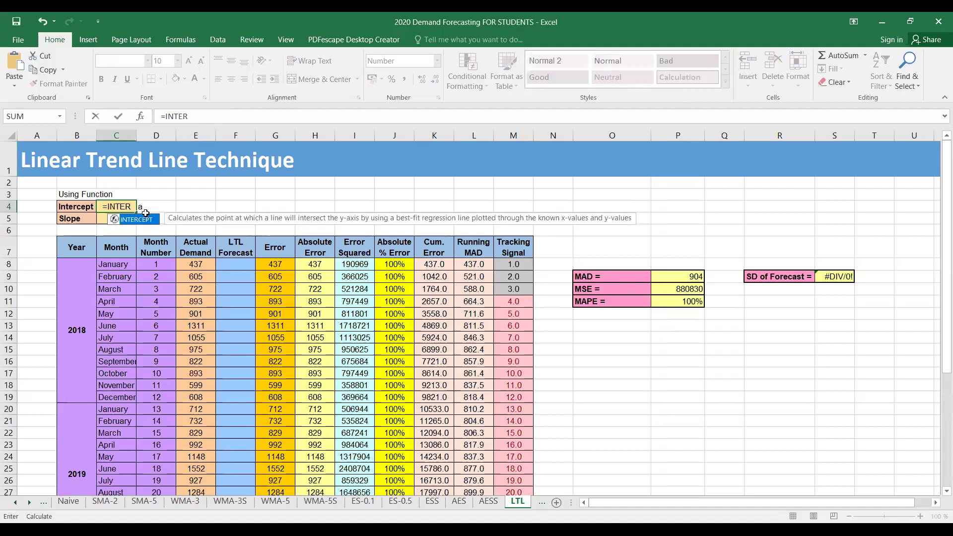
double_click(148, 220)
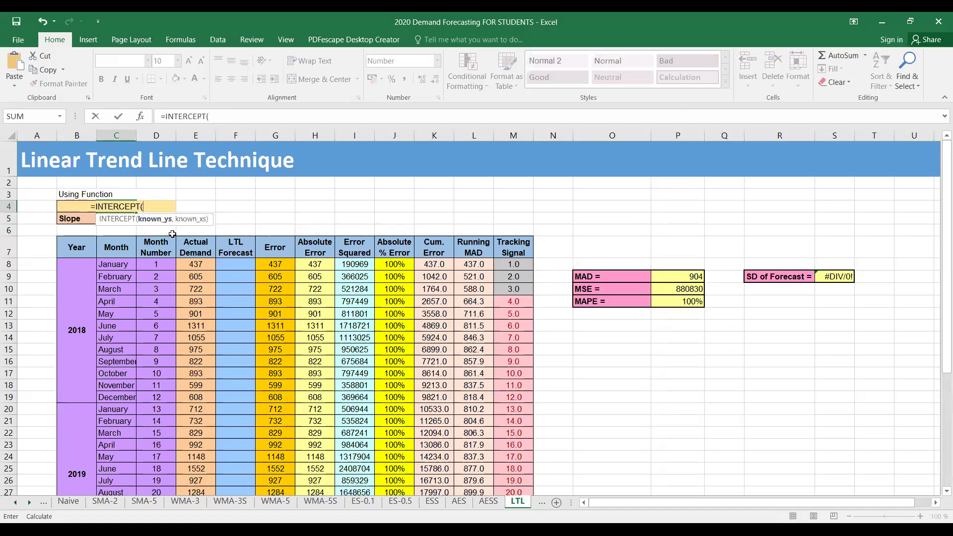
left_click(203, 264)
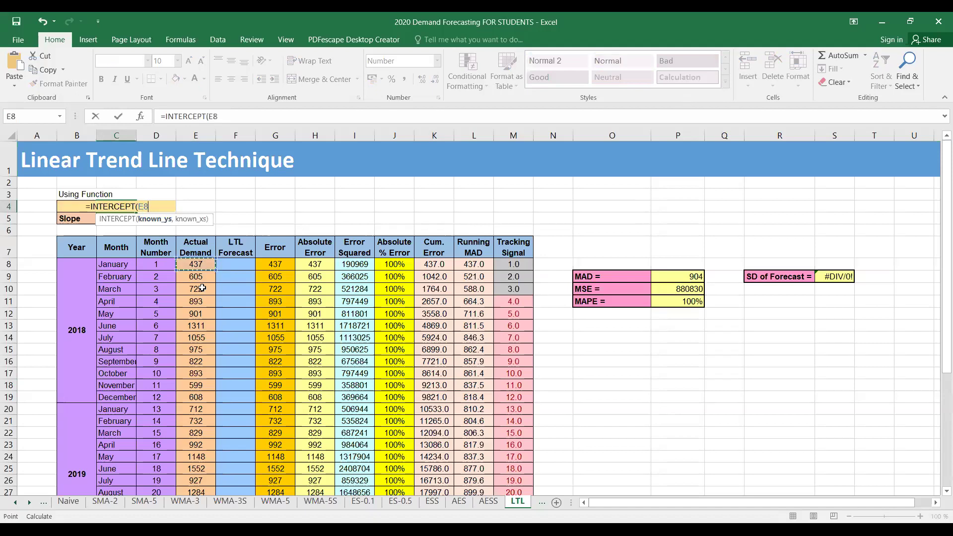
left_click_drag(202, 288, 200, 449)
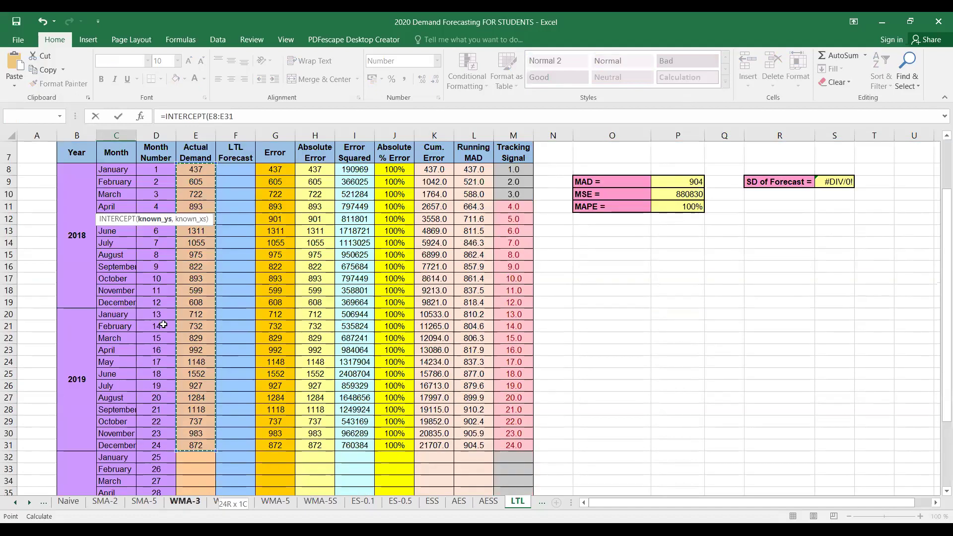
type(",")
left_click(166, 205)
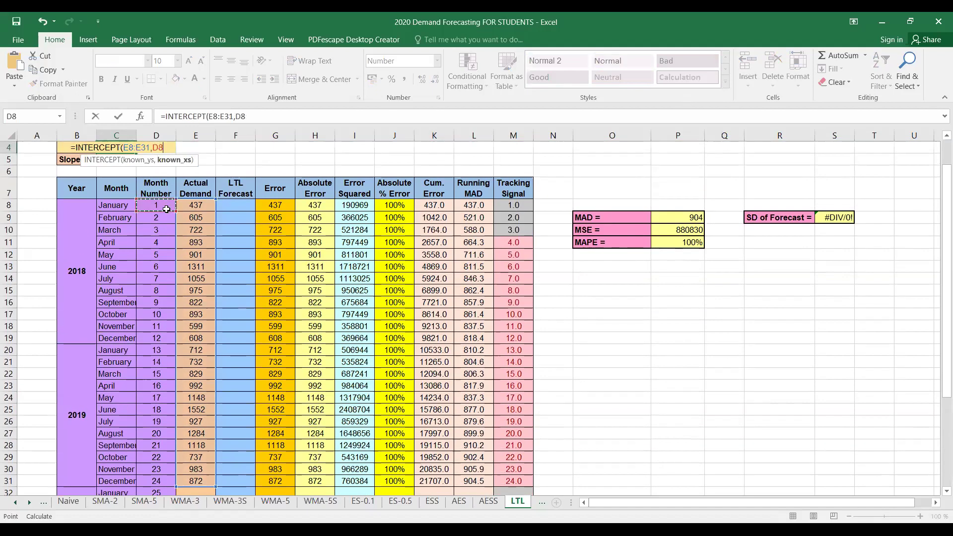
scroll(380, 446, "down", 1)
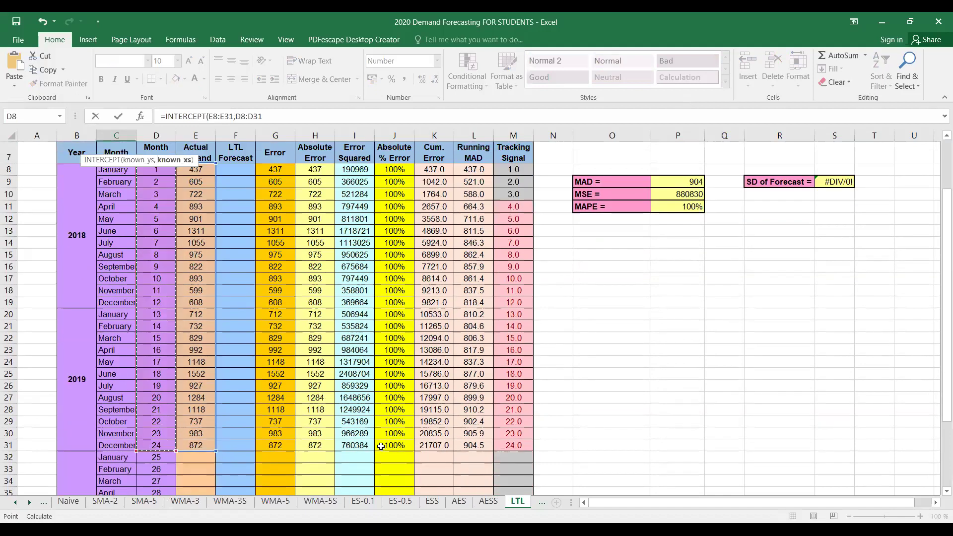
key("ctrl+shift+Down")
type(")")
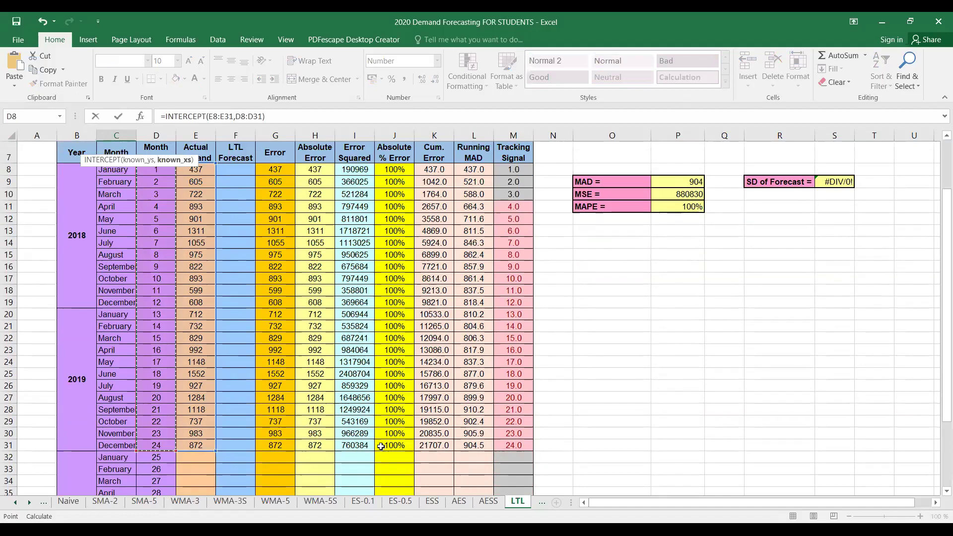
key("Return")
scroll(389, 445, "up", 1)
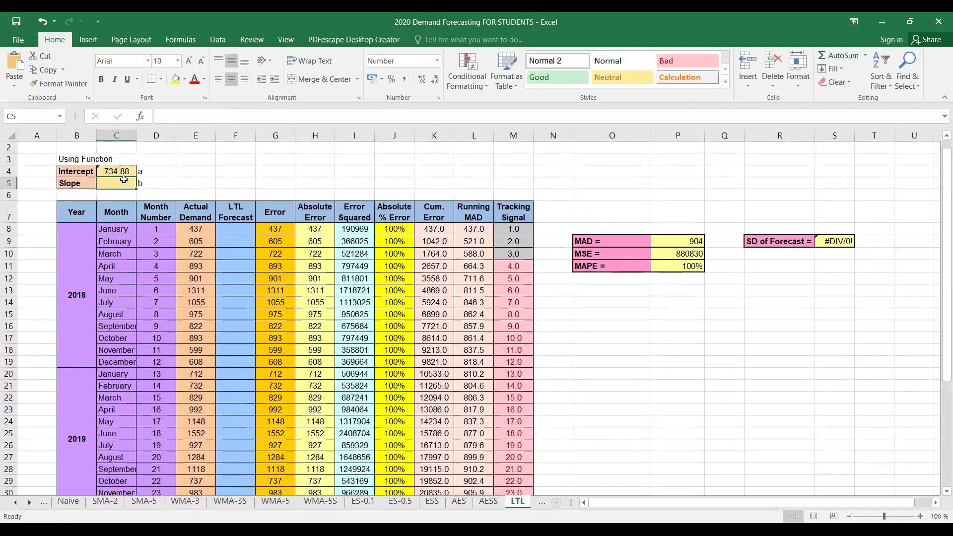
Enter =SLOPE(E8:E31,D8:D31) in the Slope cell C5, returning 13.57
type("=")
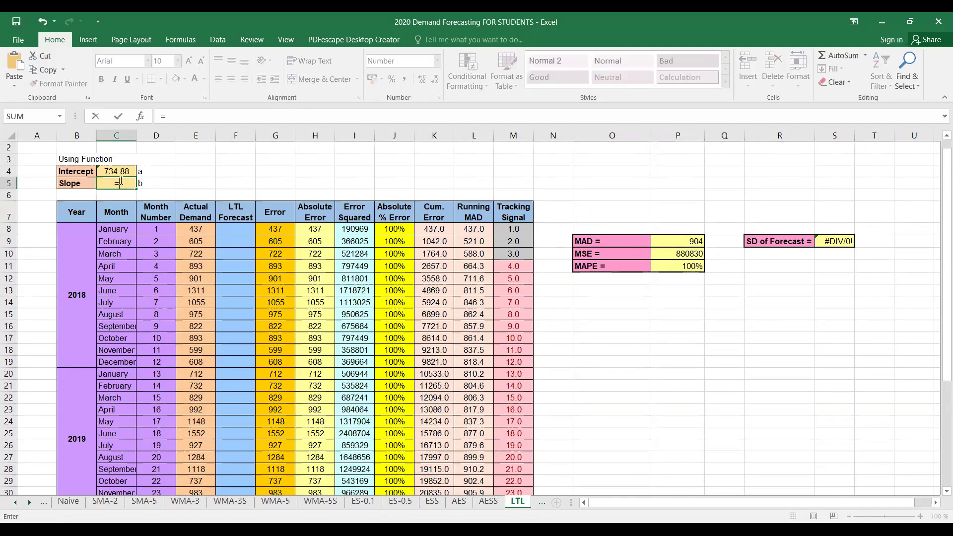
type("SLOPE")
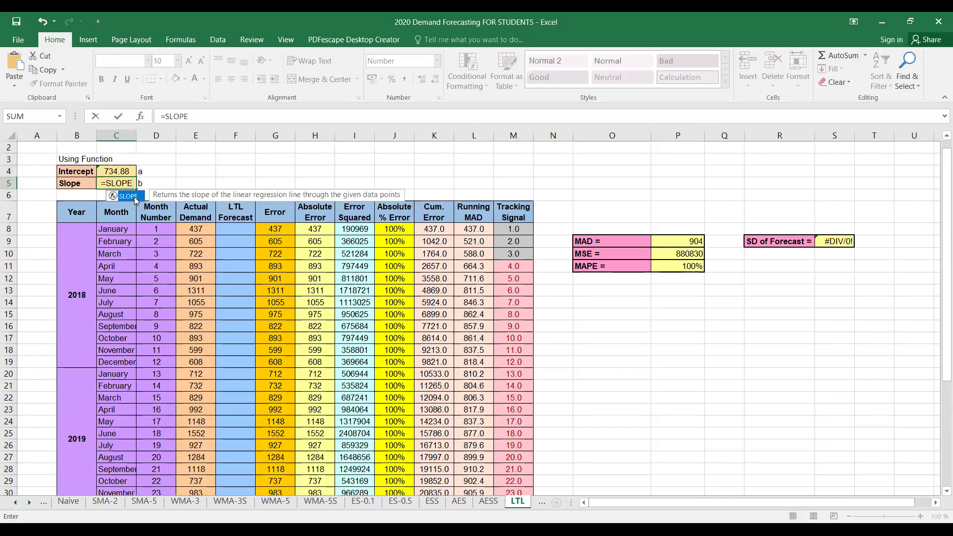
double_click(128, 196)
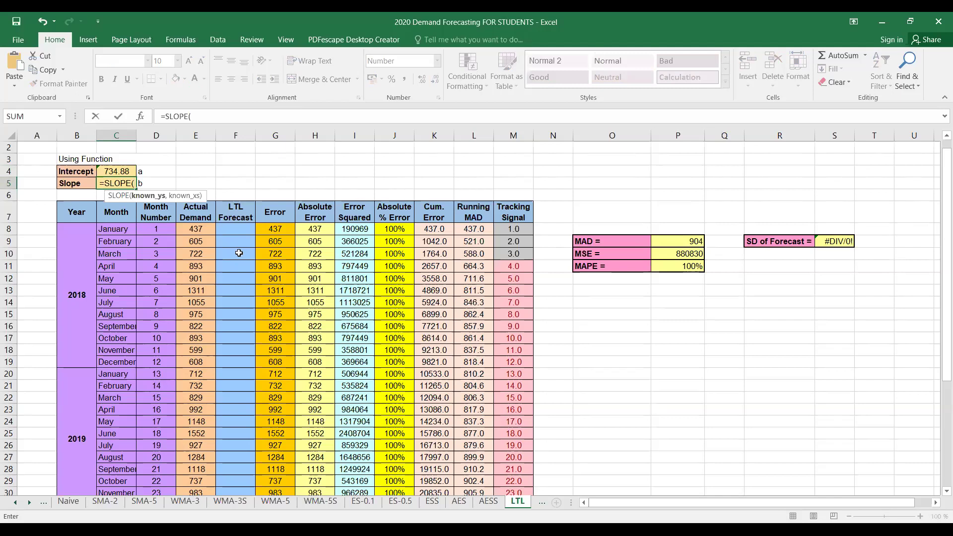
left_click(195, 230)
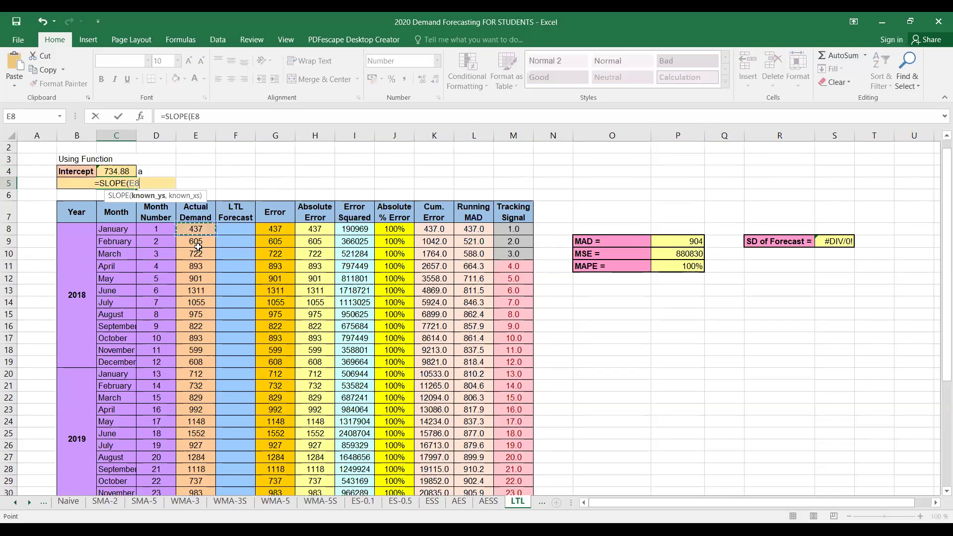
left_click_drag(197, 246, 205, 418)
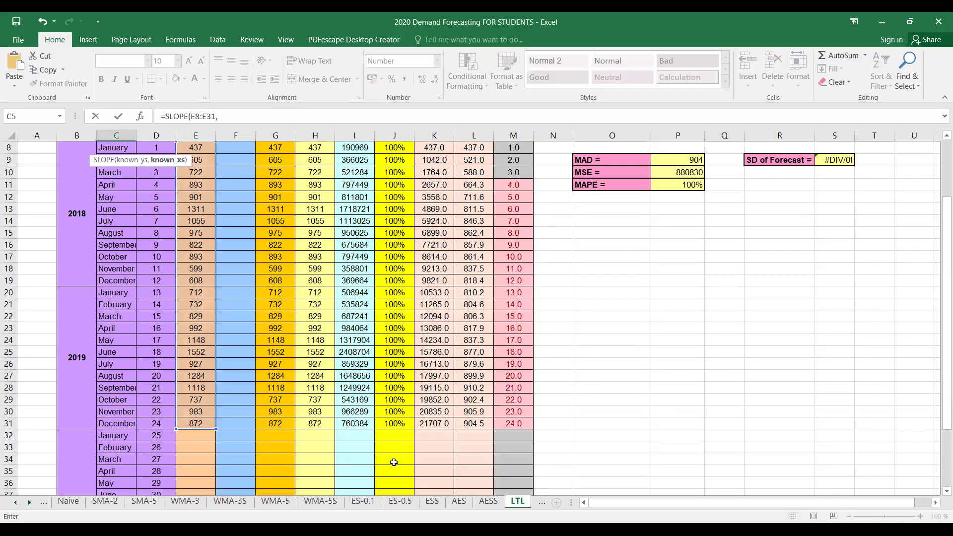
type(",")
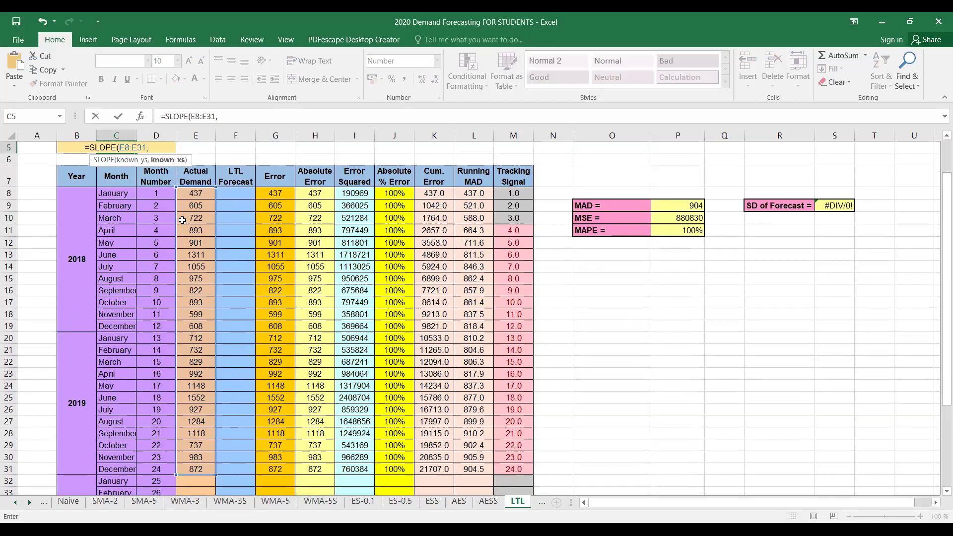
left_click(160, 191)
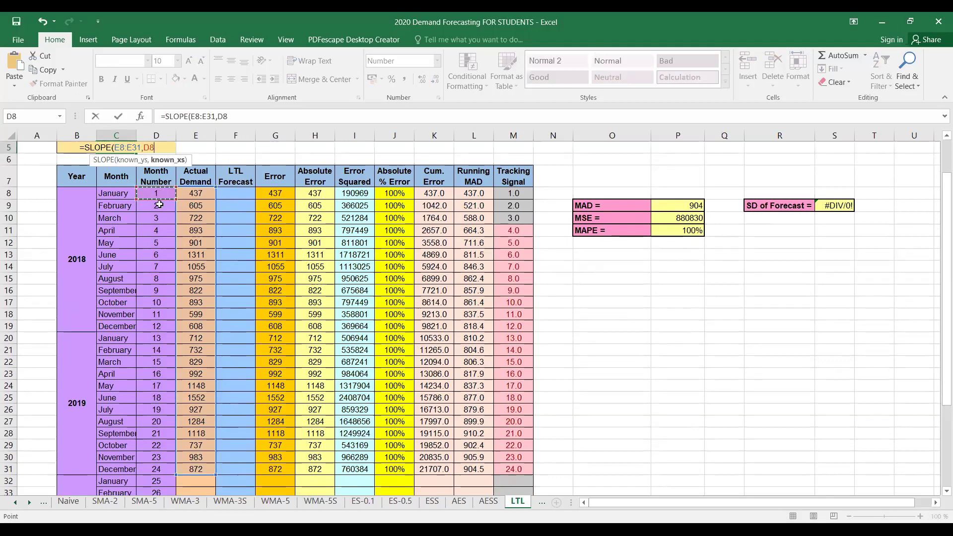
left_click(172, 467, "shift")
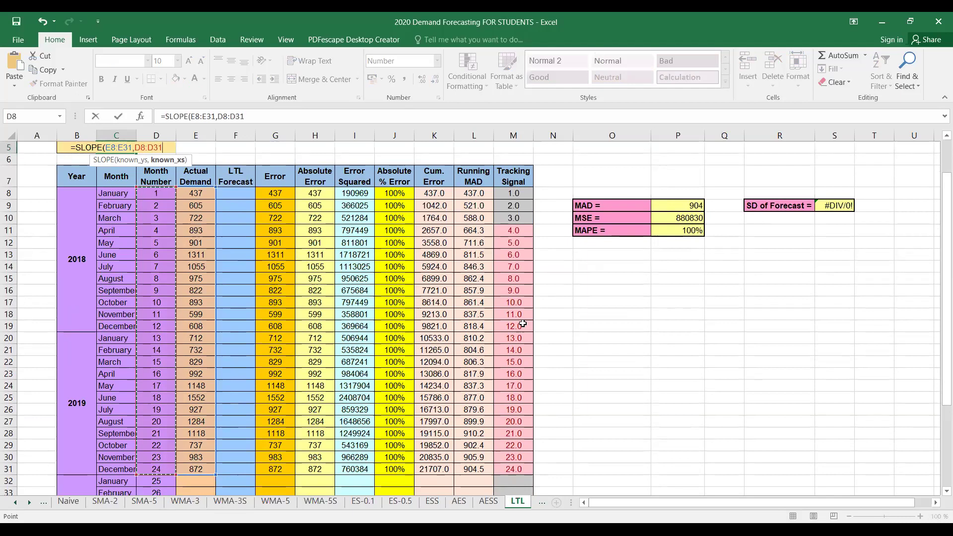
key("Return")
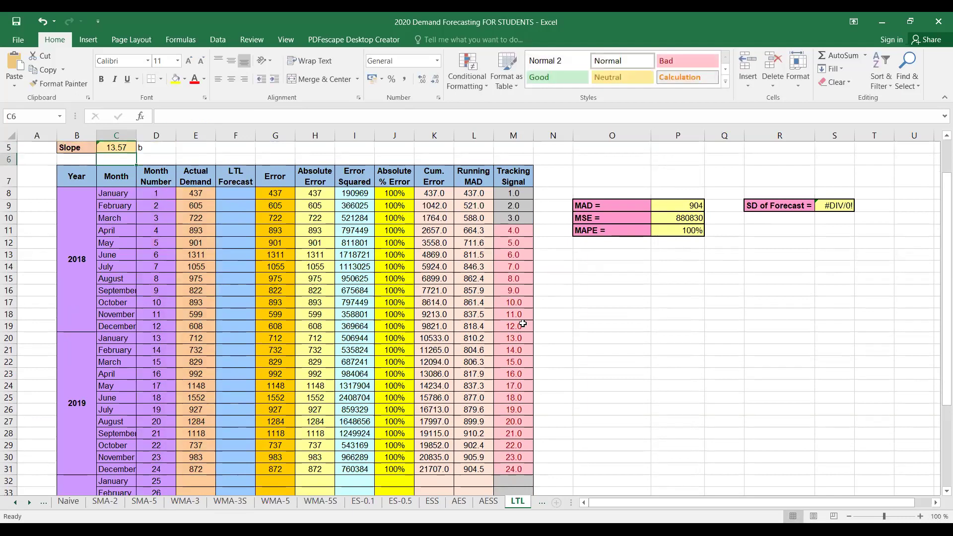
scroll(496, 329, "up", 2)
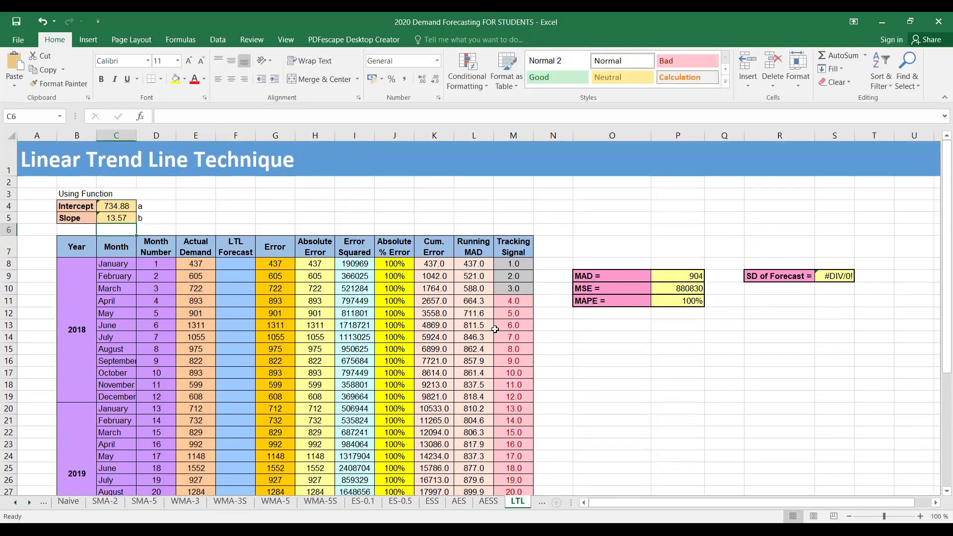
Enter the forecast formula =C4+C5*D8 in cell F8
left_click(217, 263)
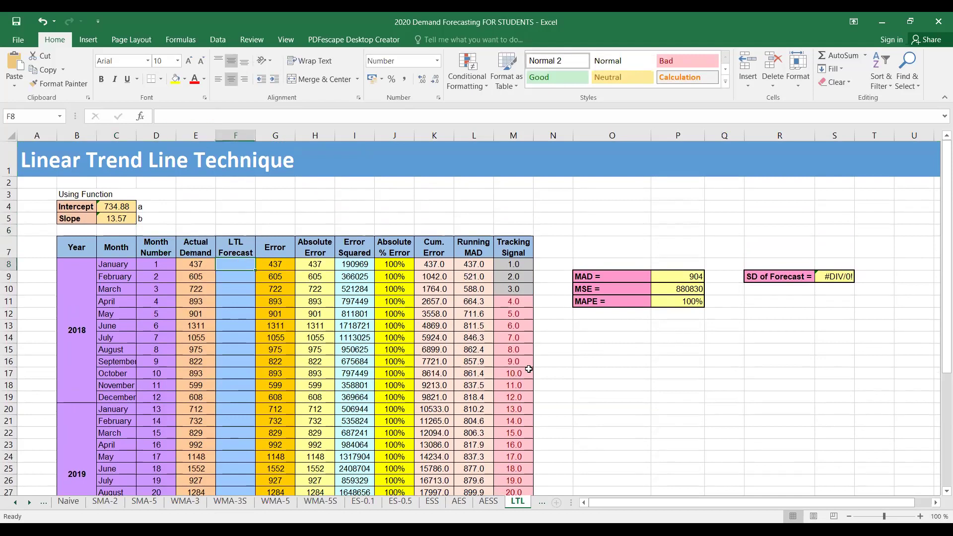
type("=")
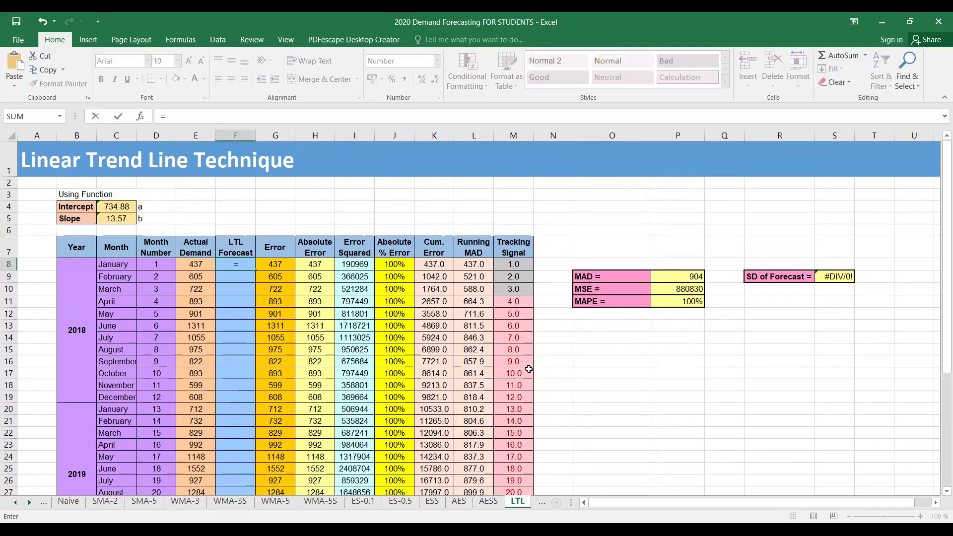
left_click(119, 207)
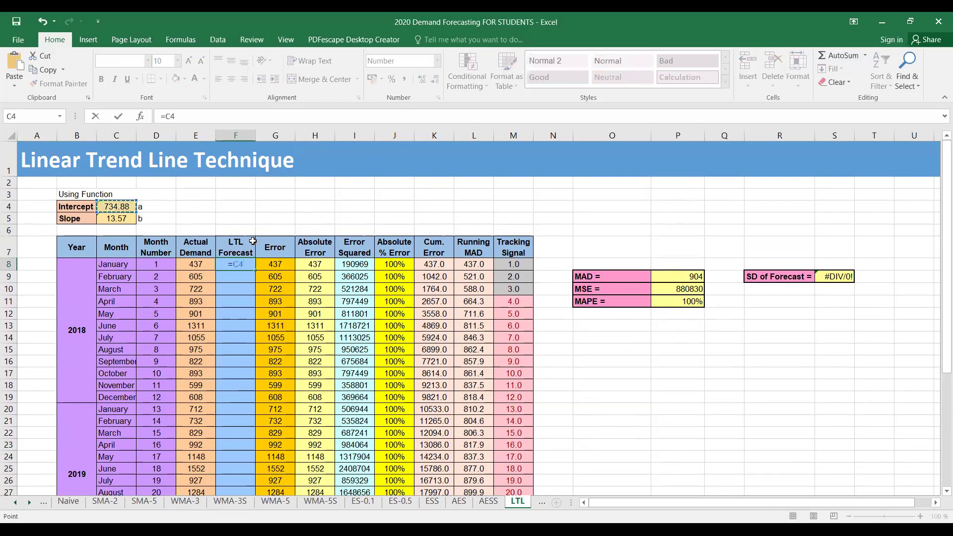
type("+")
left_click(109, 219)
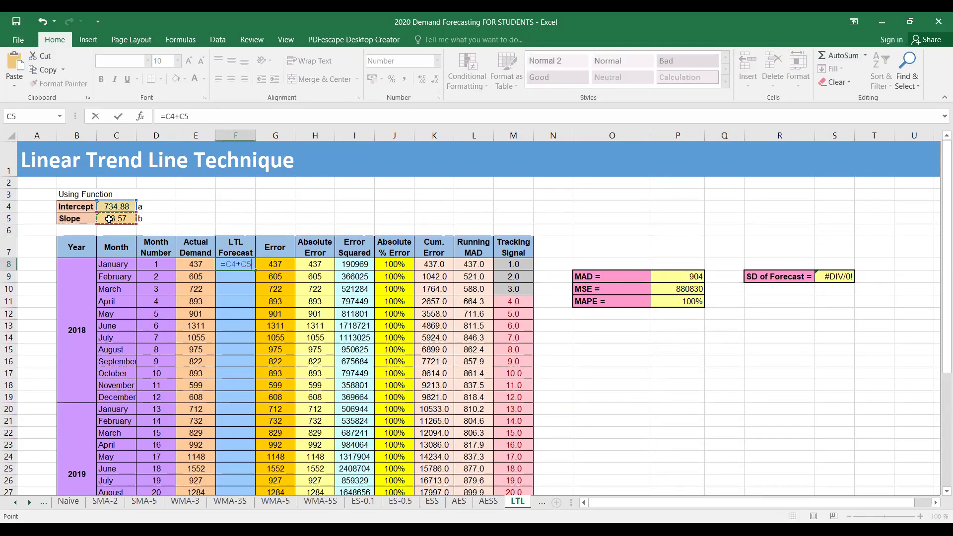
type("*")
left_click(156, 264)
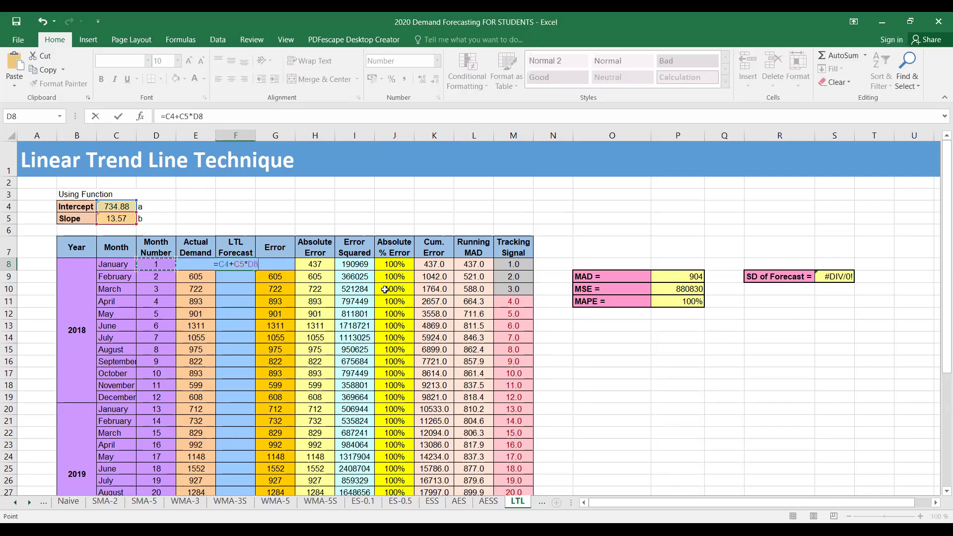
key("Return")
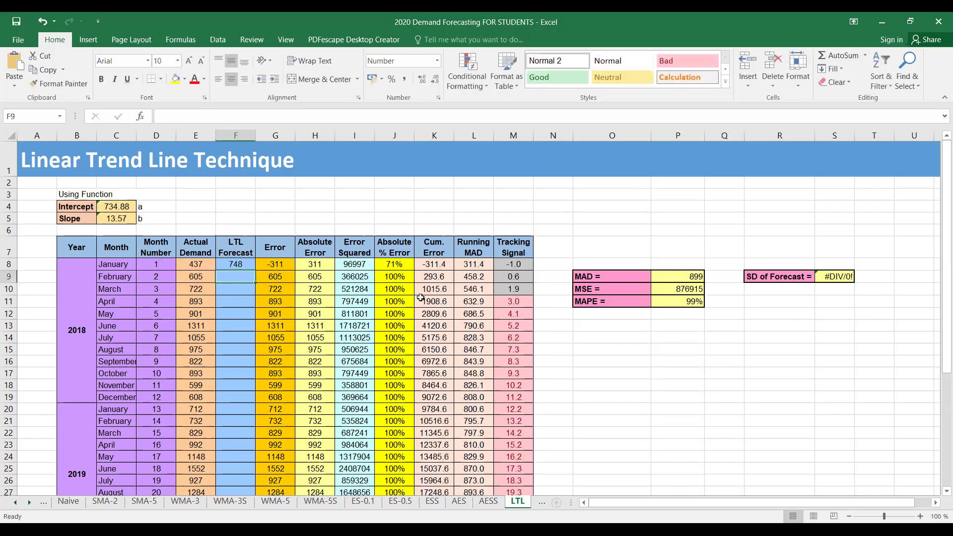
Anchor the coefficient references so F8 reads =$C$4+$C$5*D8, giving 748
left_click(235, 262)
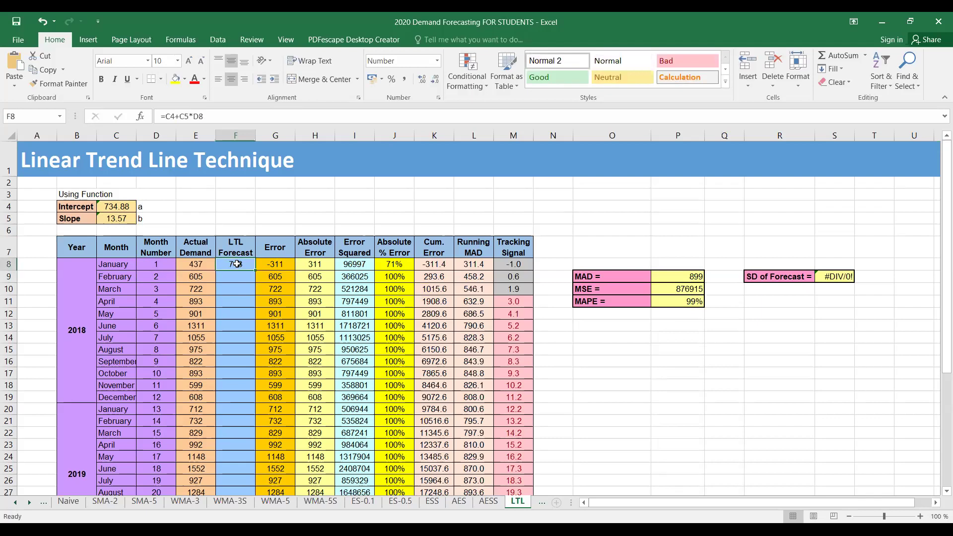
double_click(234, 263)
left_click(225, 265)
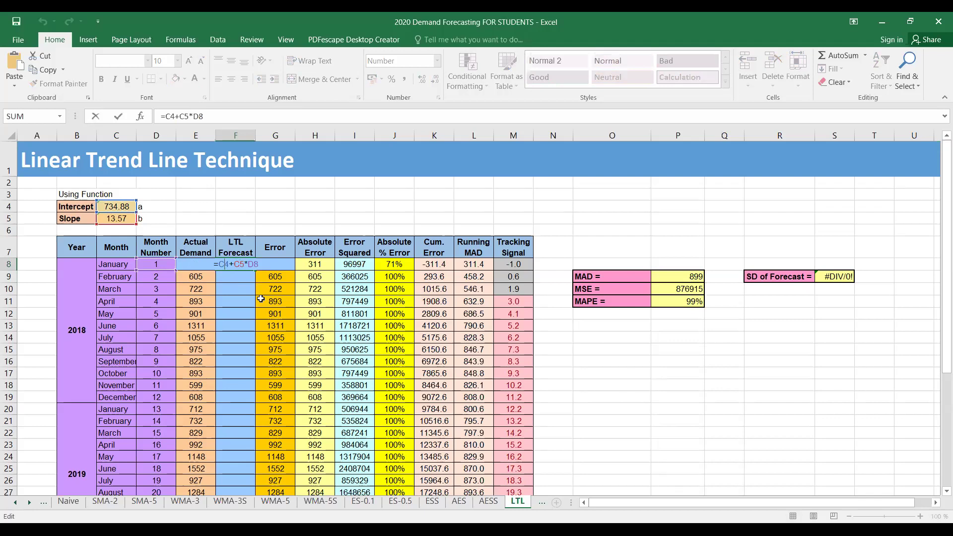
key("F4")
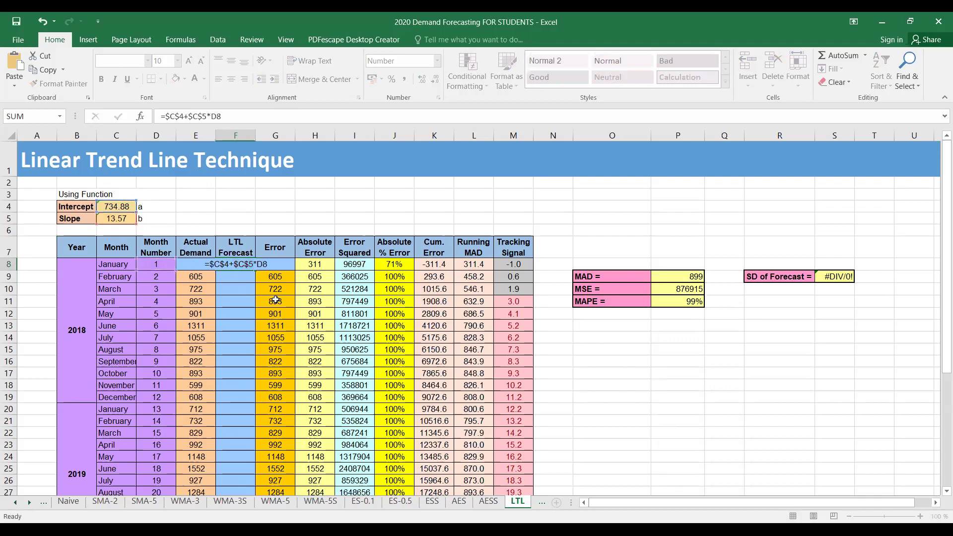
key("Return")
left_click(254, 265)
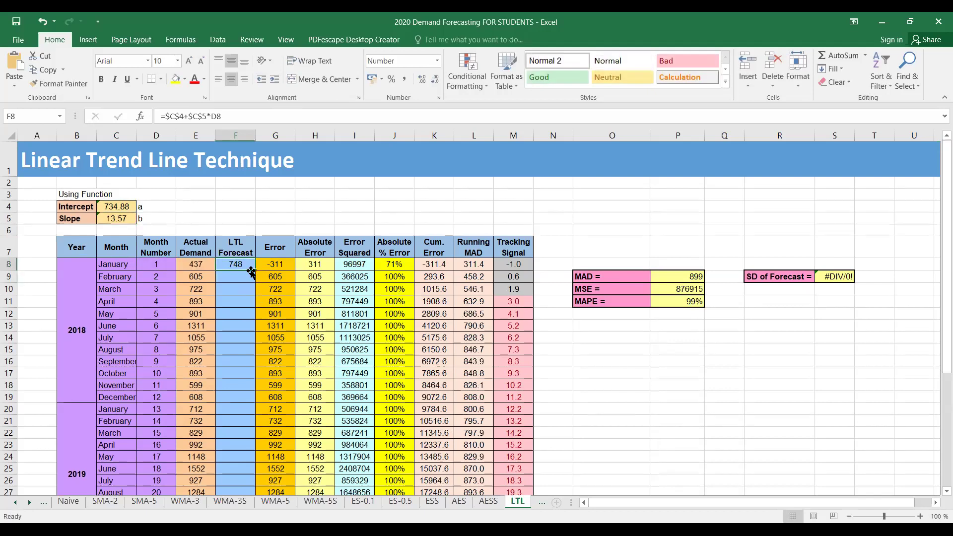
left_click_drag(255, 270, 261, 387)
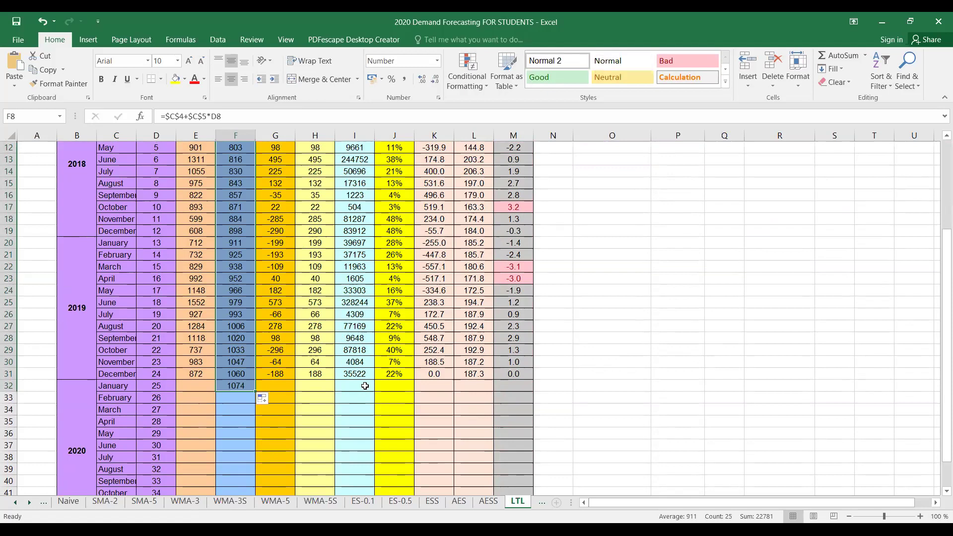
left_click(691, 313)
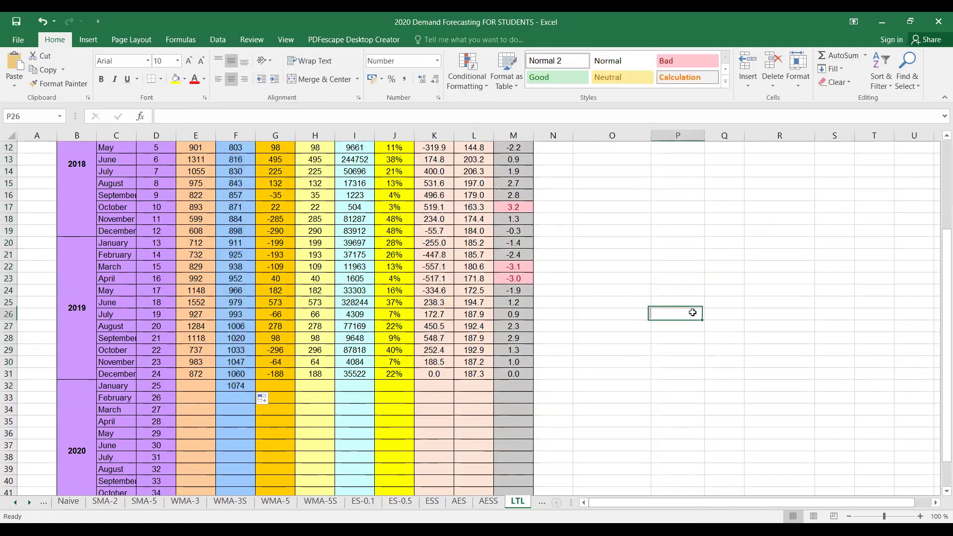
scroll(646, 314, "up", 3)
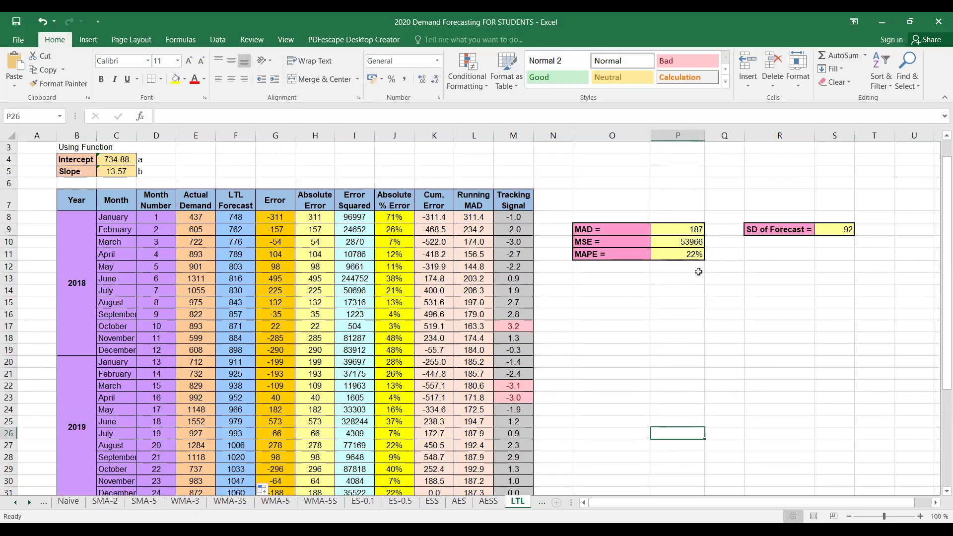
scroll(633, 292, "down", 1)
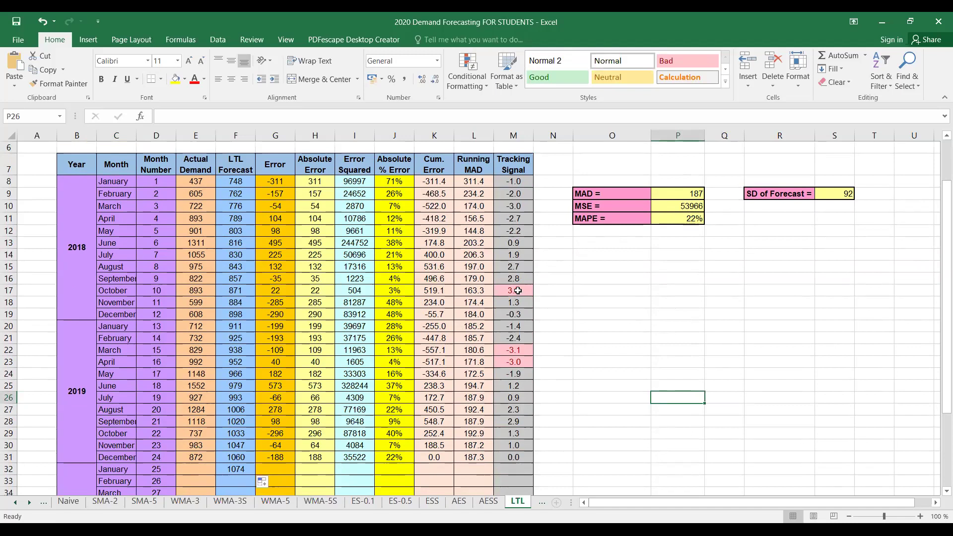
left_click(517, 291)
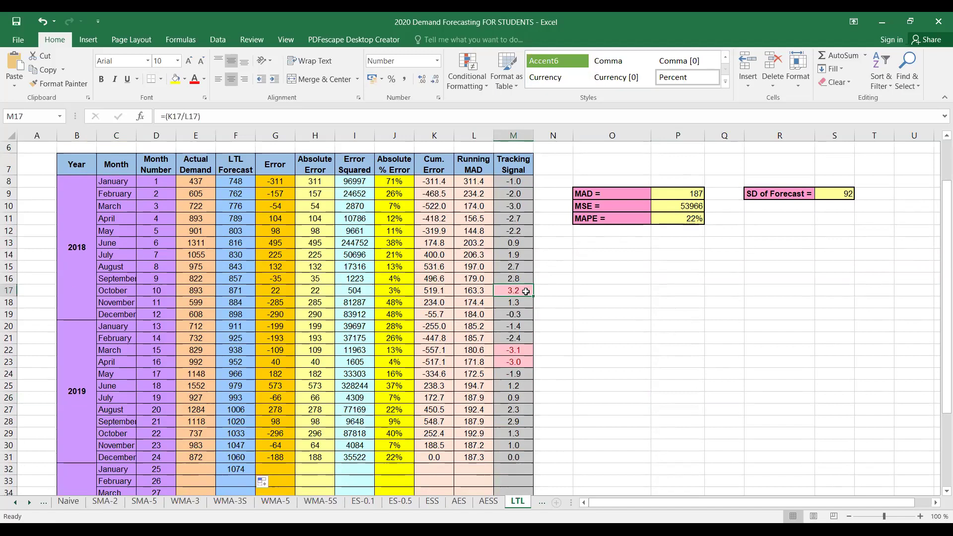
left_click_drag(514, 350, 514, 362)
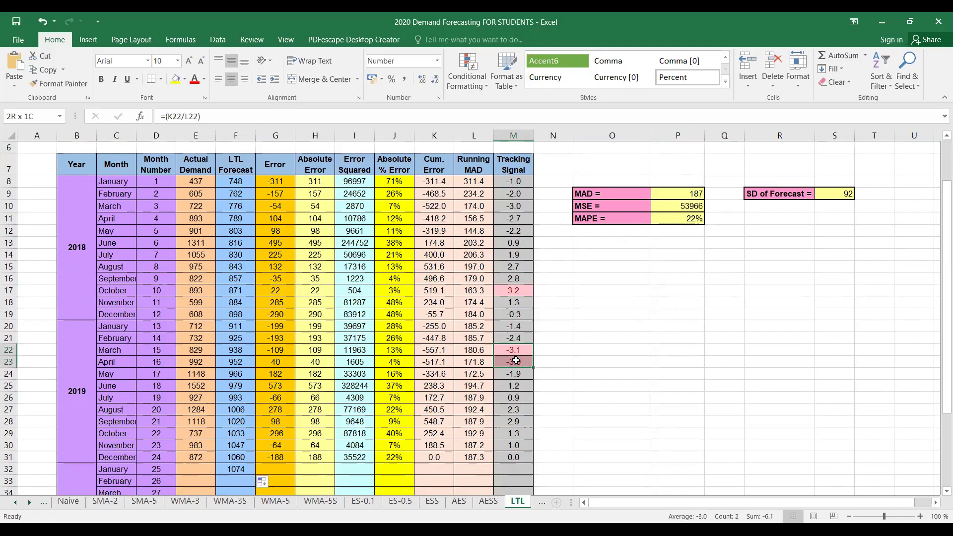
left_click(551, 344)
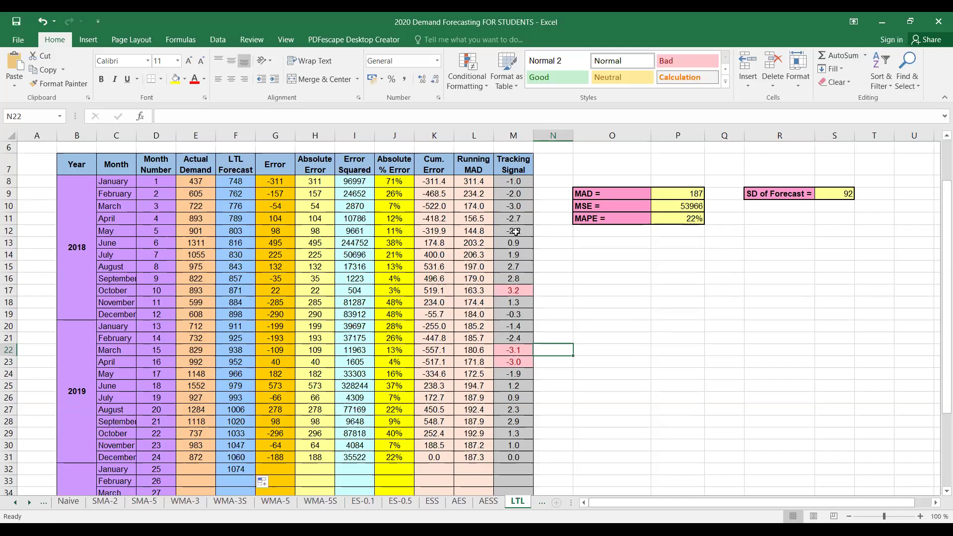
scroll(515, 230, "up", 1)
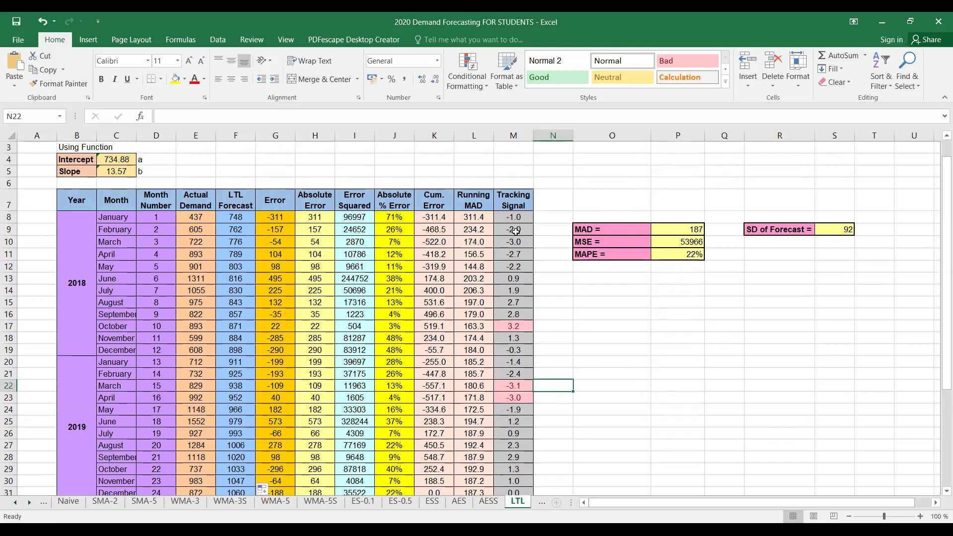
scroll(516, 231, "down", 2)
scroll(516, 232, "up", 2)
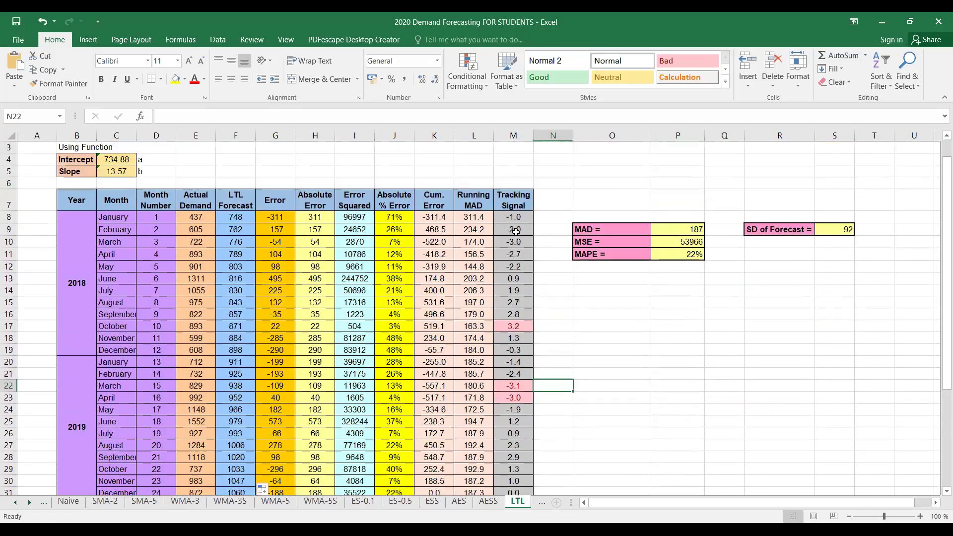
scroll(515, 231, "down", 3)
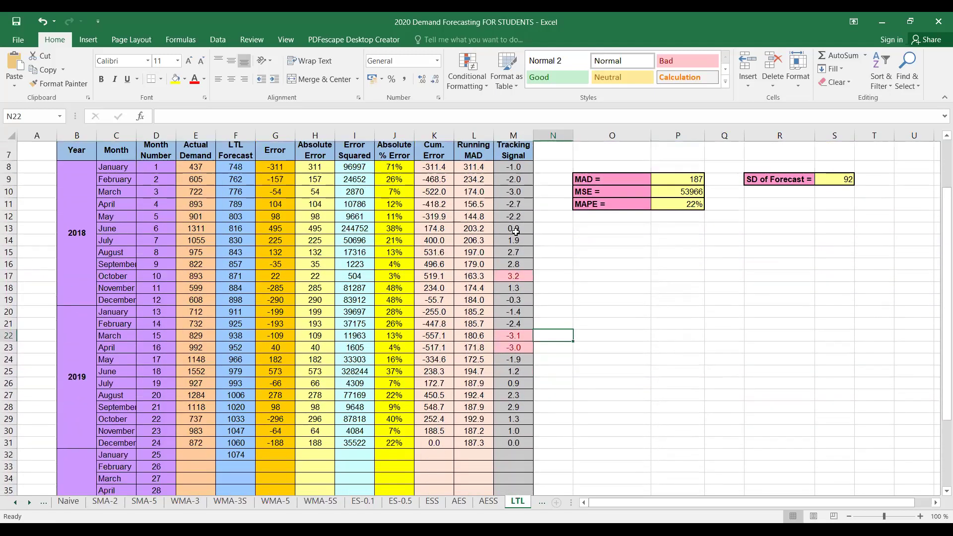
scroll(515, 231, "up", 2)
scroll(515, 231, "up", 2)
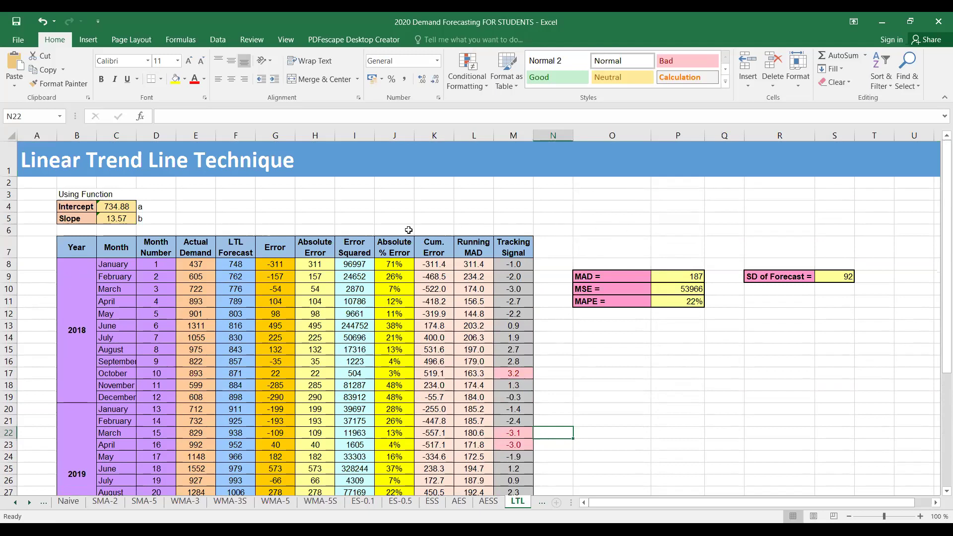
Clear the existing intercept, slope and LTL Forecast values
scroll(408, 230, "down", 3)
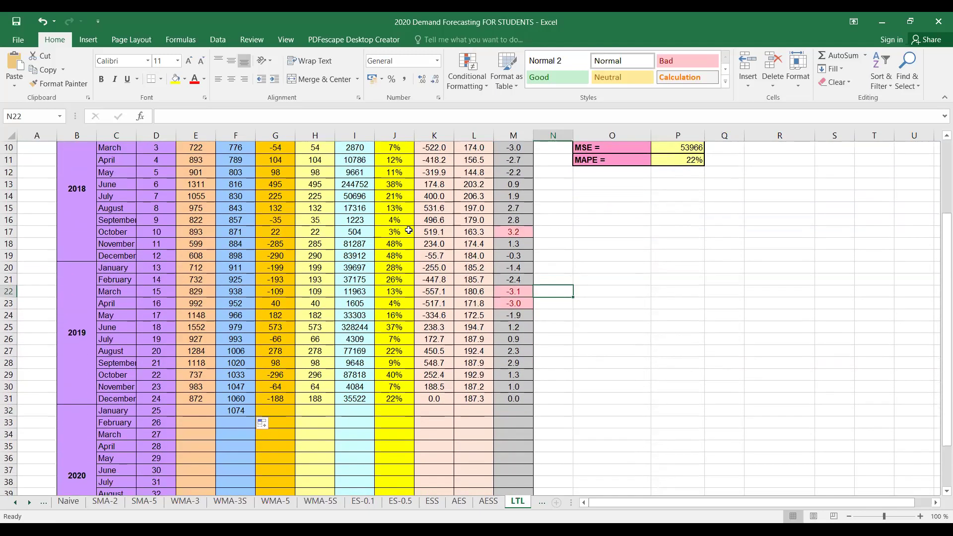
scroll(408, 229, "up", 1)
scroll(408, 229, "up", 1)
left_click(218, 40)
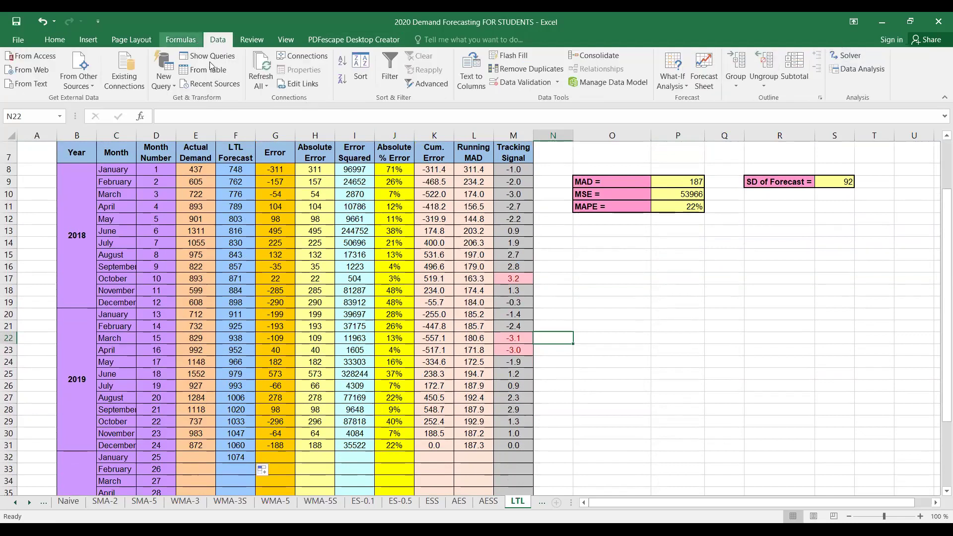
scroll(261, 238, "up", 2)
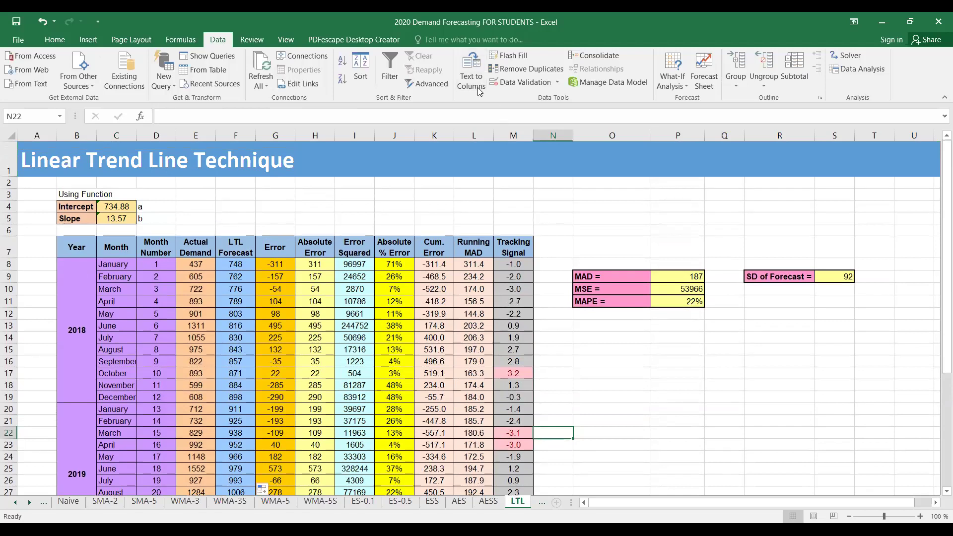
key("ctrl+z")
key("ctrl+z")
key("ctrl+z")
key("ctrl+z")
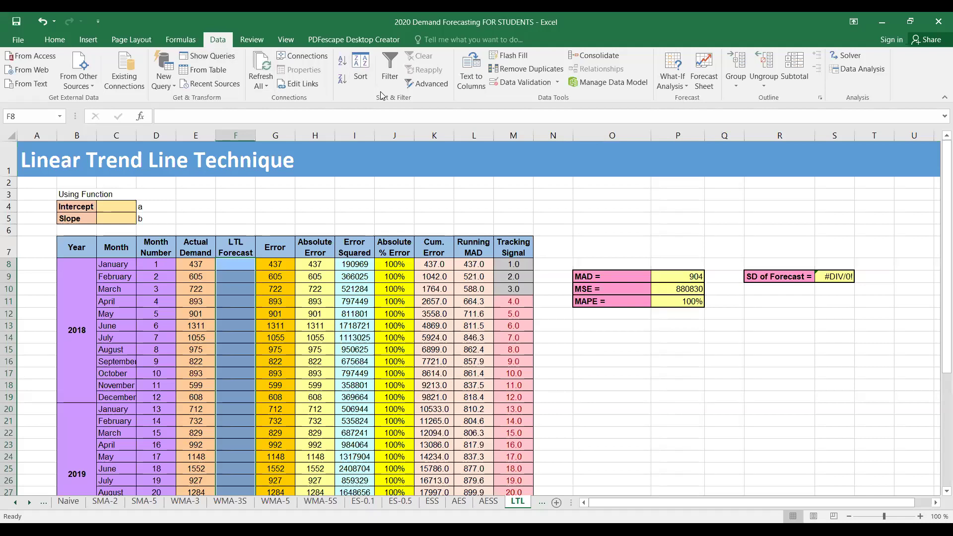
Choose Regression from the Data Analysis tools
left_click(850, 71)
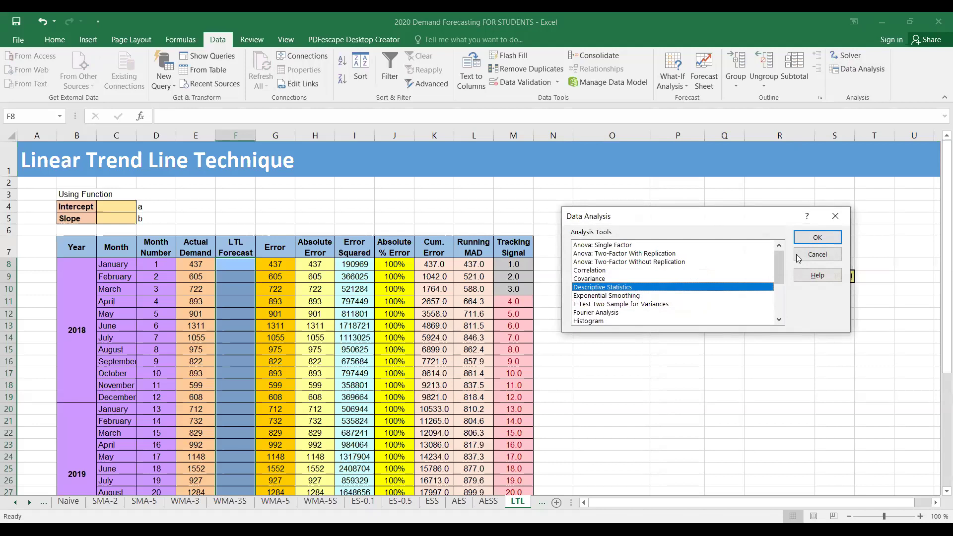
left_click_drag(779, 267, 779, 287)
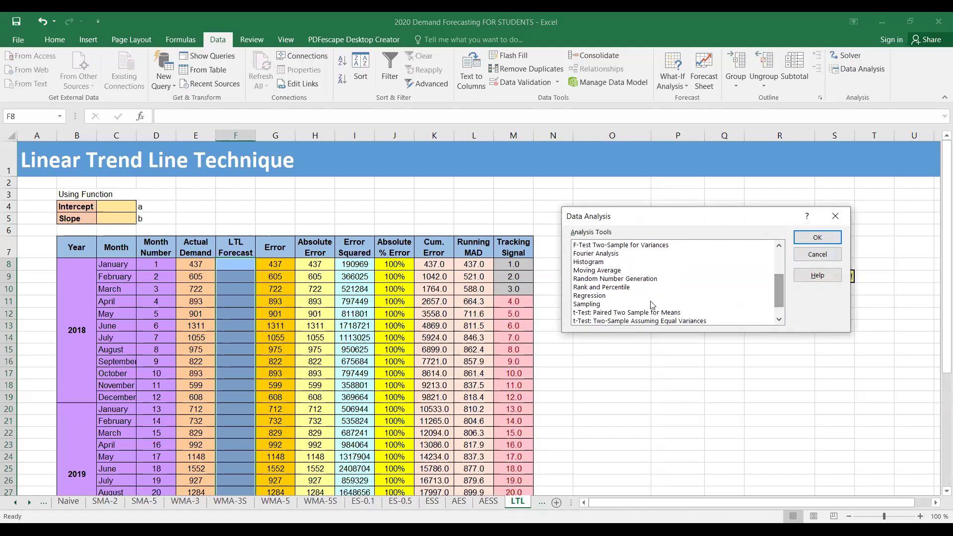
left_click(608, 295)
left_click(819, 239)
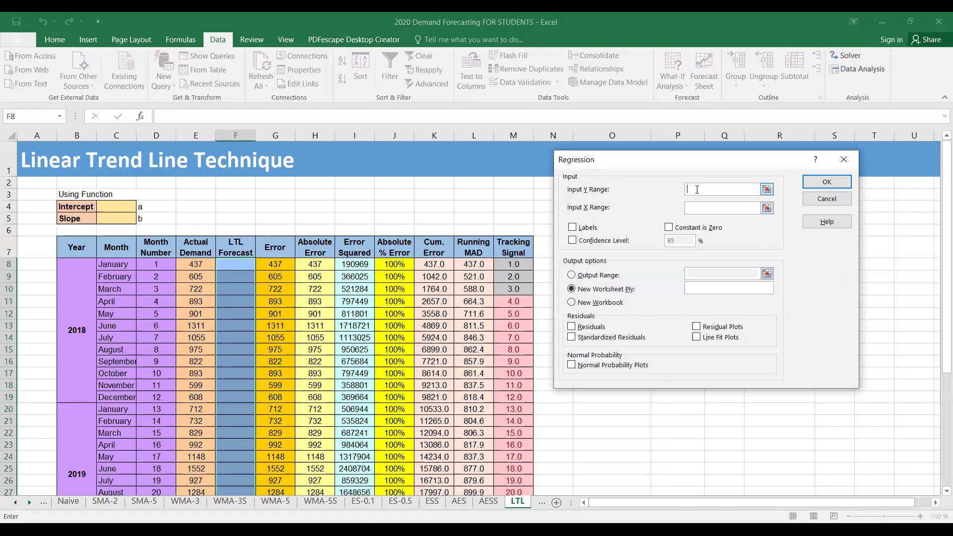
Set the regression Input Y Range to $E$7:$E$31 and Input X Range to $D$7:$D$31
left_click(234, 270)
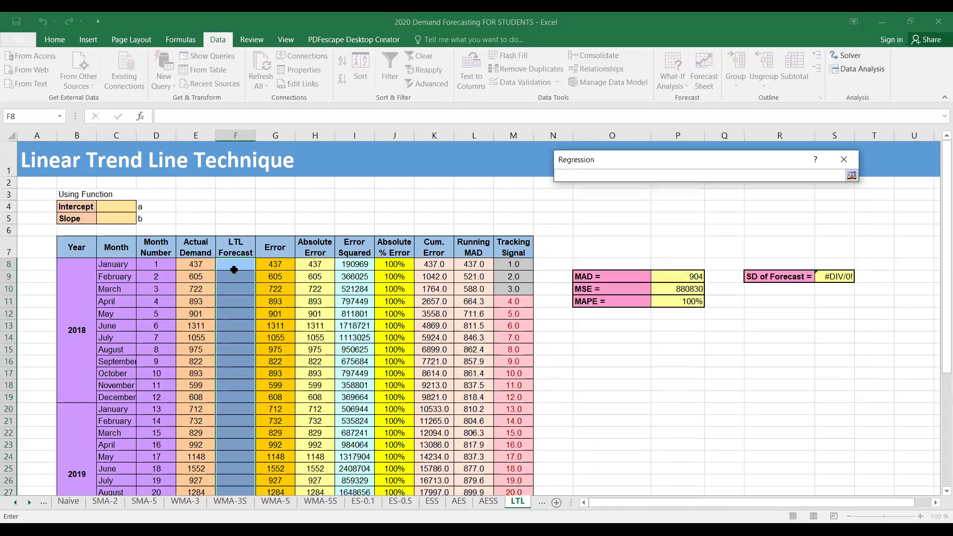
left_click(199, 254)
left_click_drag(197, 258, 285, 435)
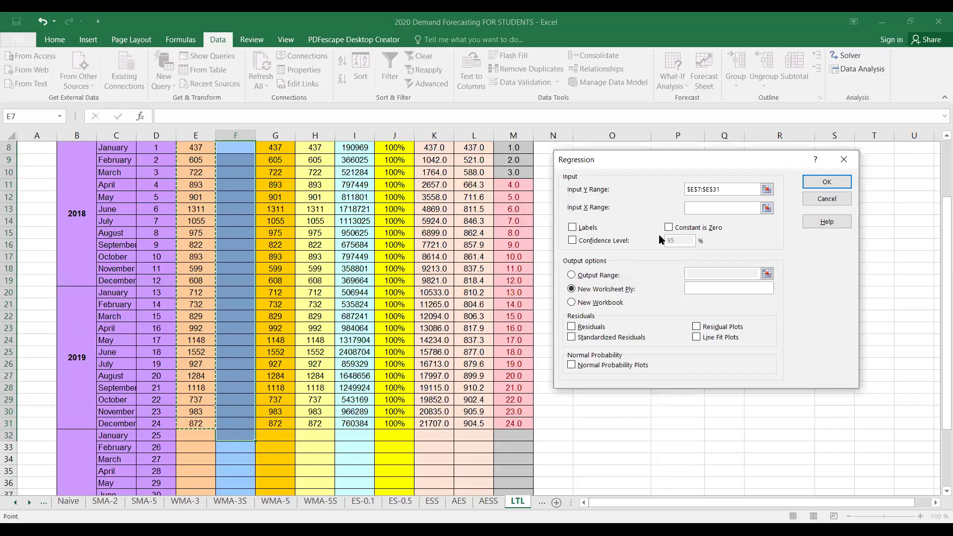
left_click(766, 208)
scroll(158, 248, "up", 2)
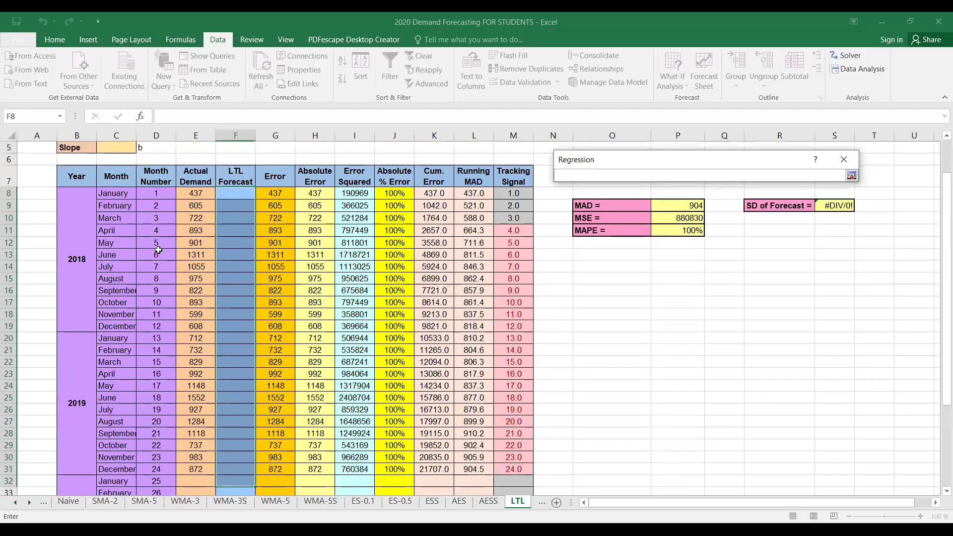
left_click(155, 215)
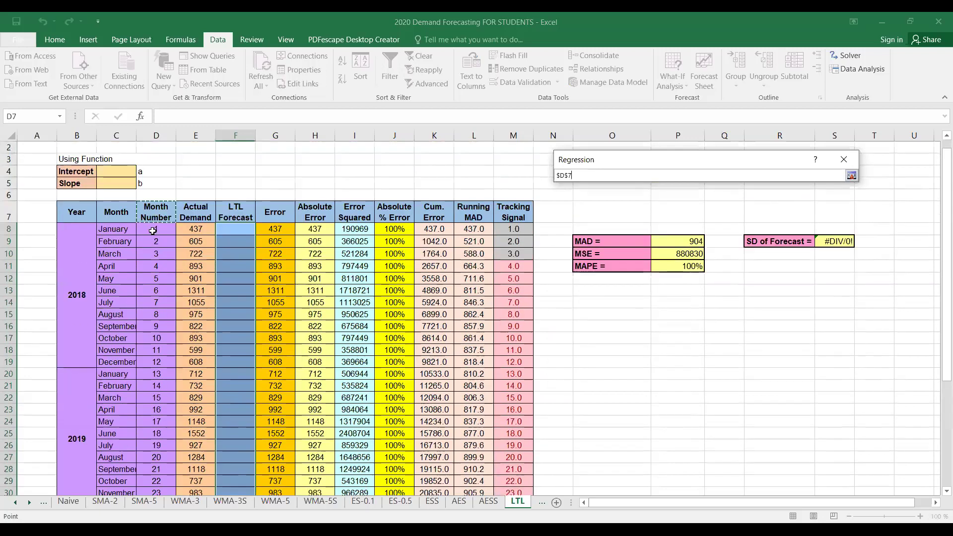
left_click_drag(153, 230, 524, 365)
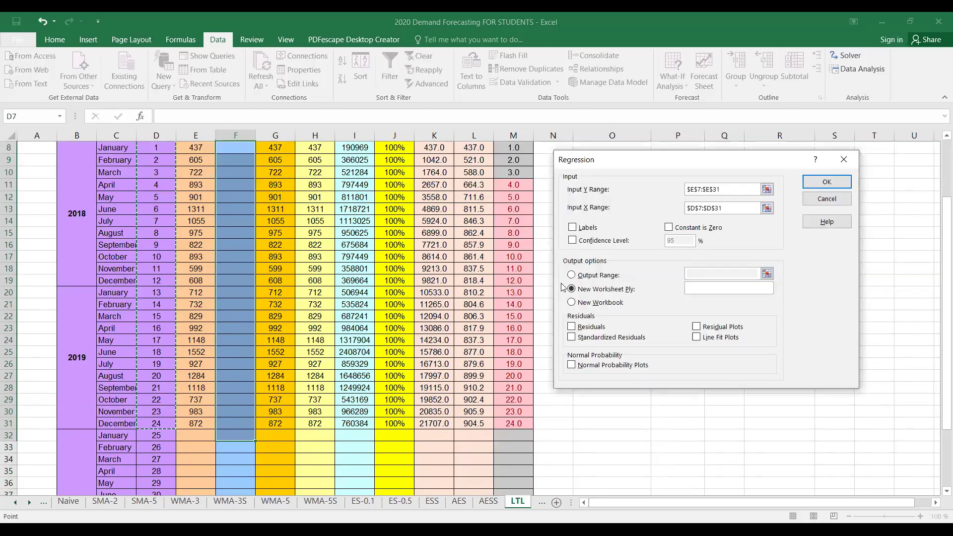
Turn on Labels and direct the regression output to $O$17:$S$30
left_click(573, 228)
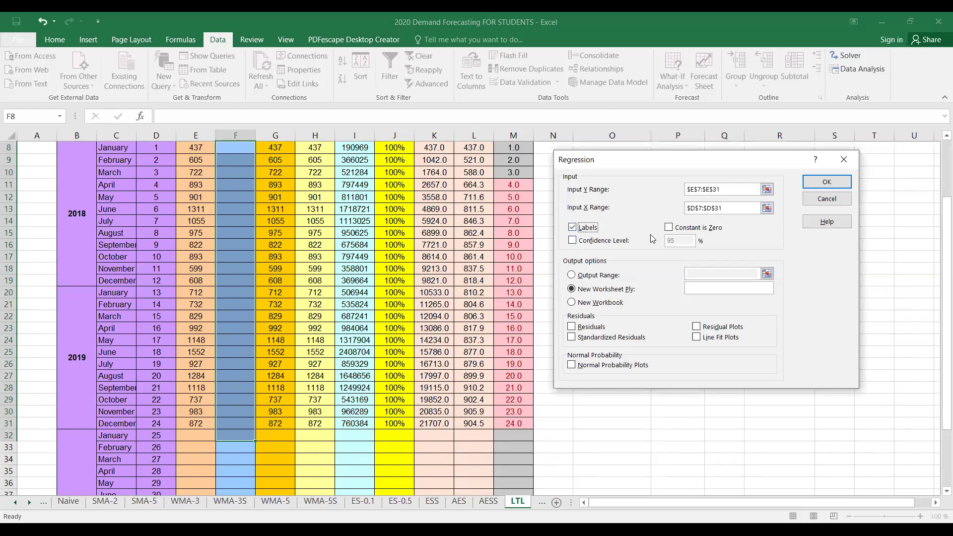
left_click(592, 276)
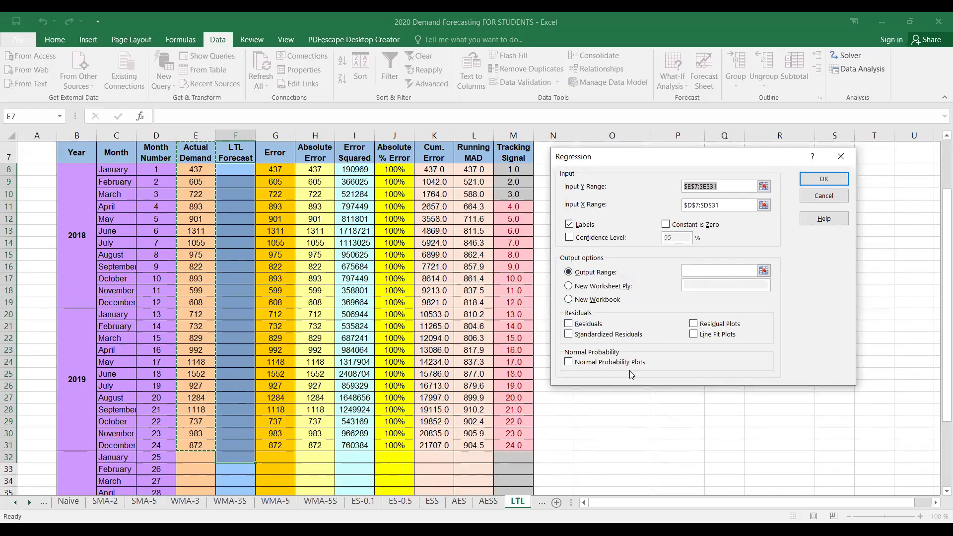
left_click(763, 270)
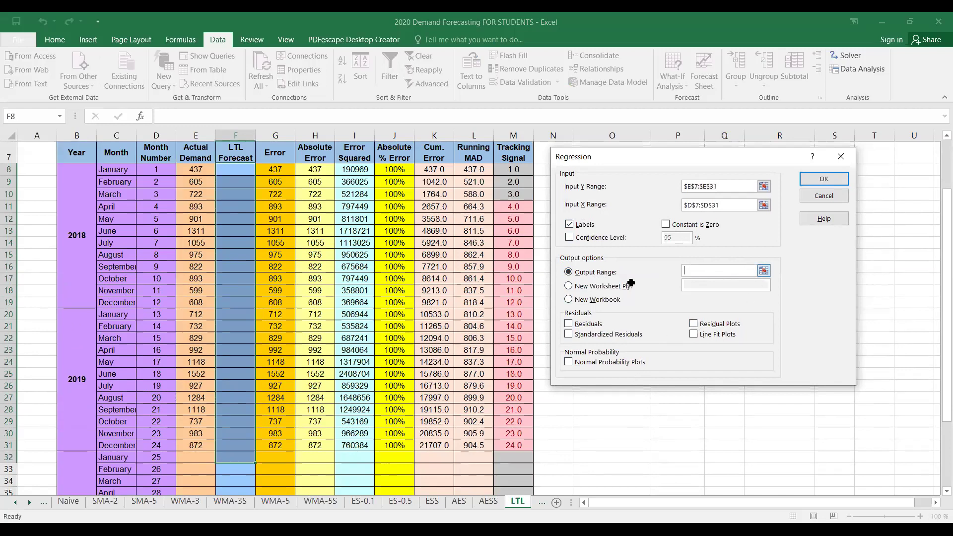
left_click(623, 277)
left_click_drag(623, 277, 836, 430)
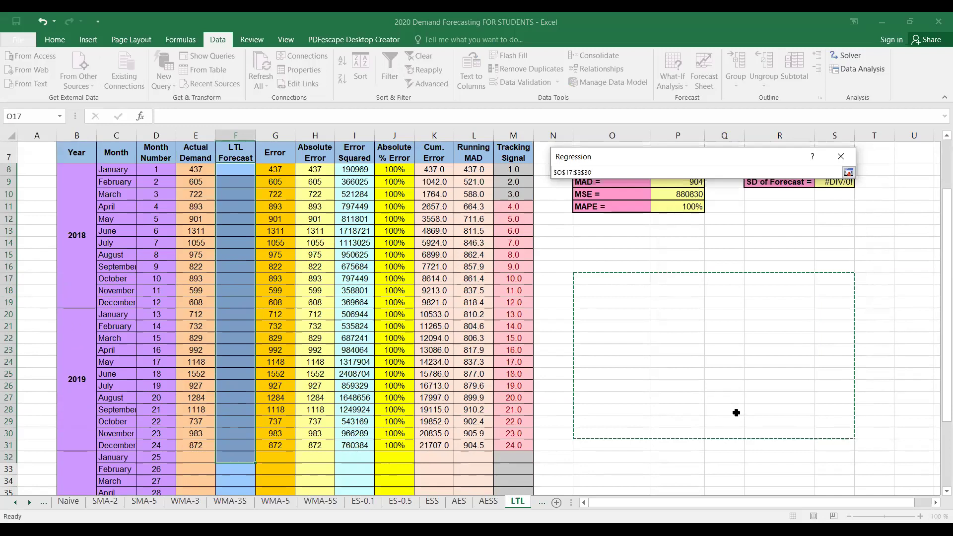
key("Return")
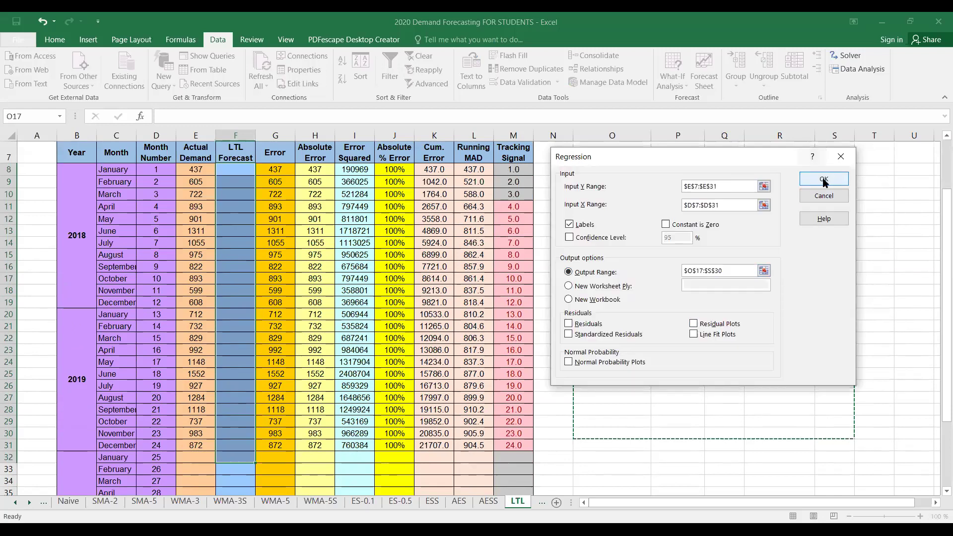
Run the regression and fill the Intercept and Month Number coefficients P33:P34 yellow
left_click(821, 180)
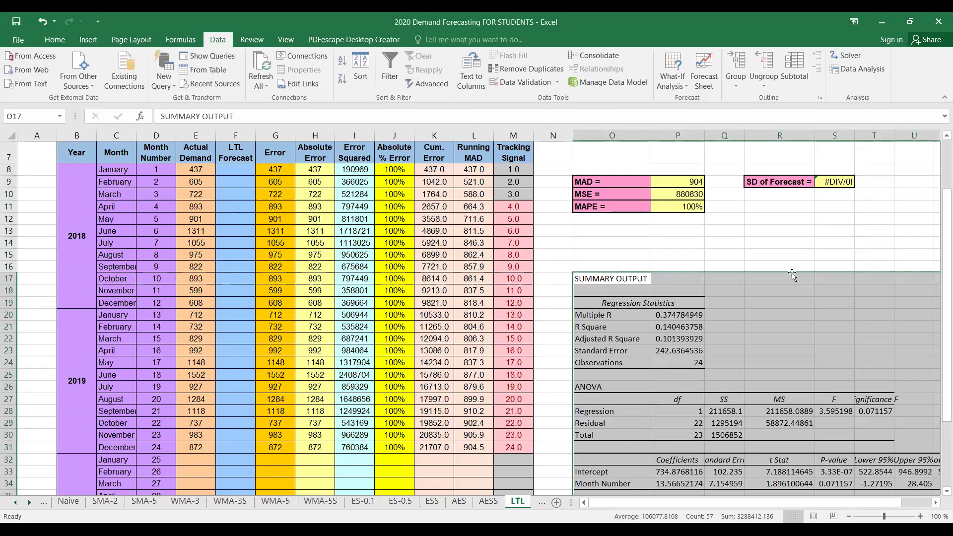
scroll(789, 214, "down", 2)
left_click(714, 429)
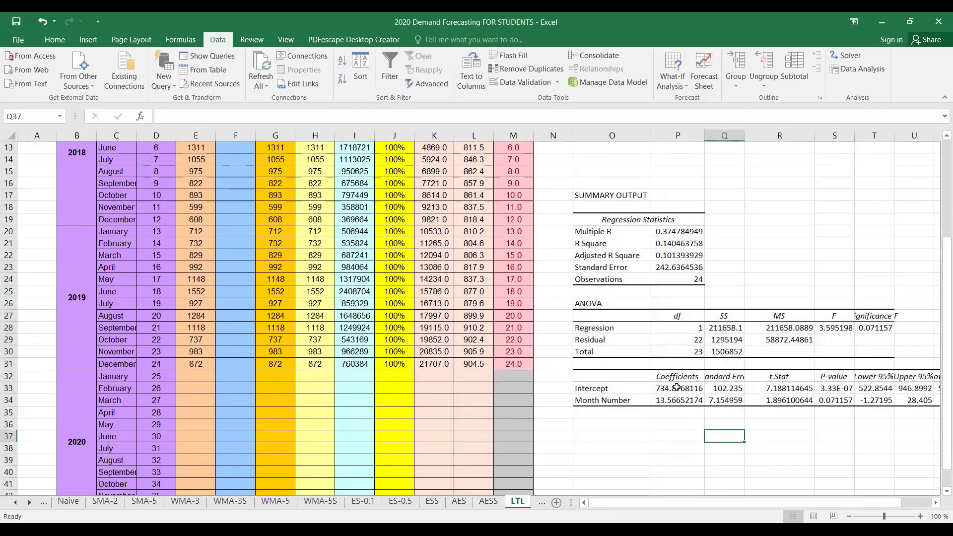
left_click_drag(678, 388, 678, 400)
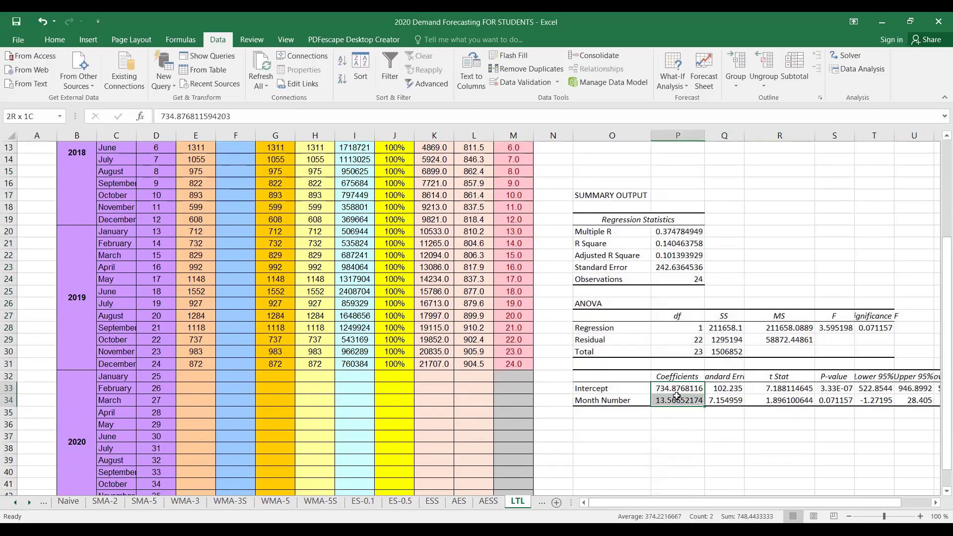
left_click(57, 40)
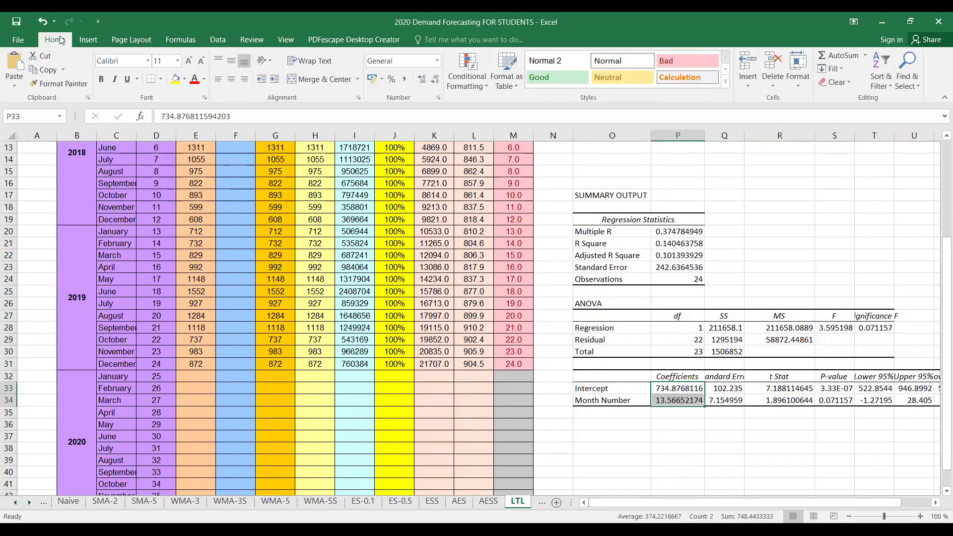
left_click(175, 79)
left_click(615, 439)
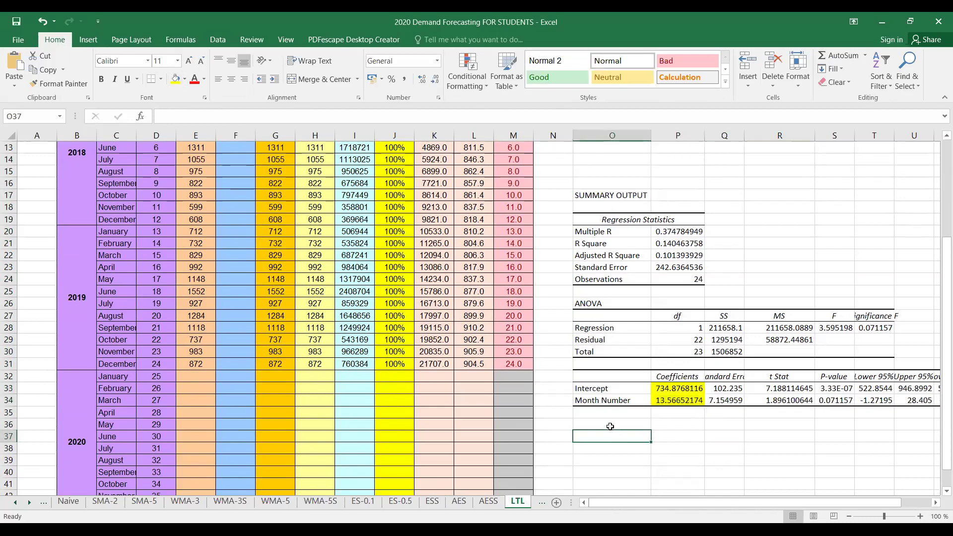
scroll(616, 437, "up", 2)
left_click(219, 170)
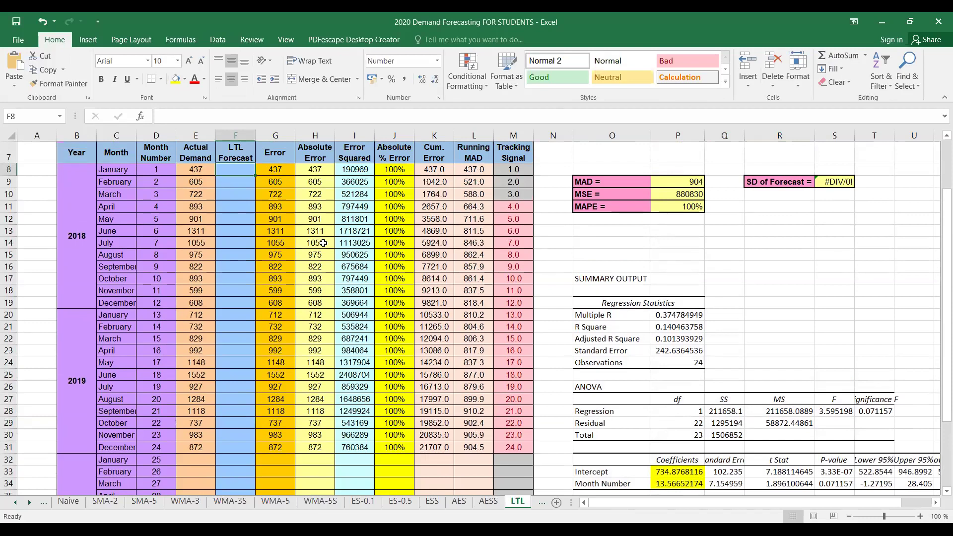
Enter the forecast formula =P33+P34*D8 in cell F8
type("=")
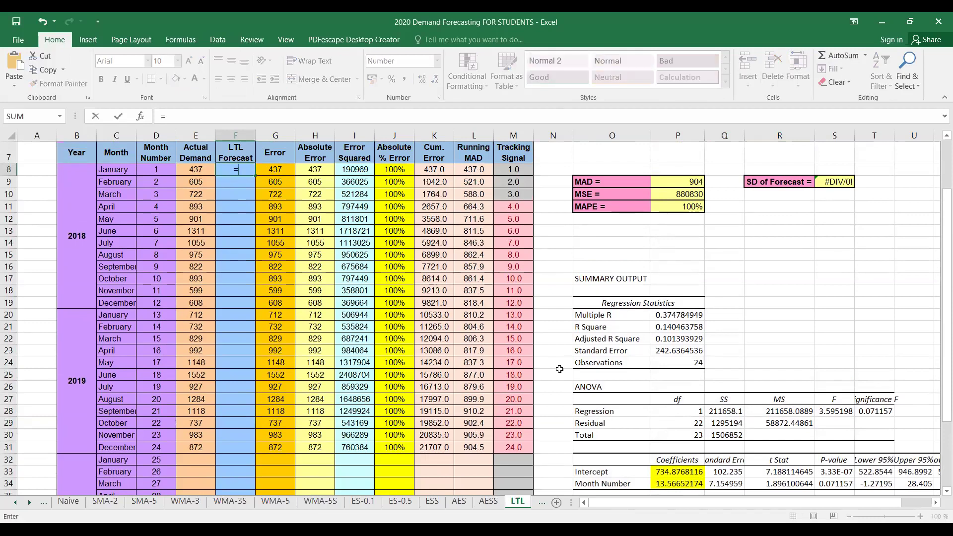
left_click(662, 470)
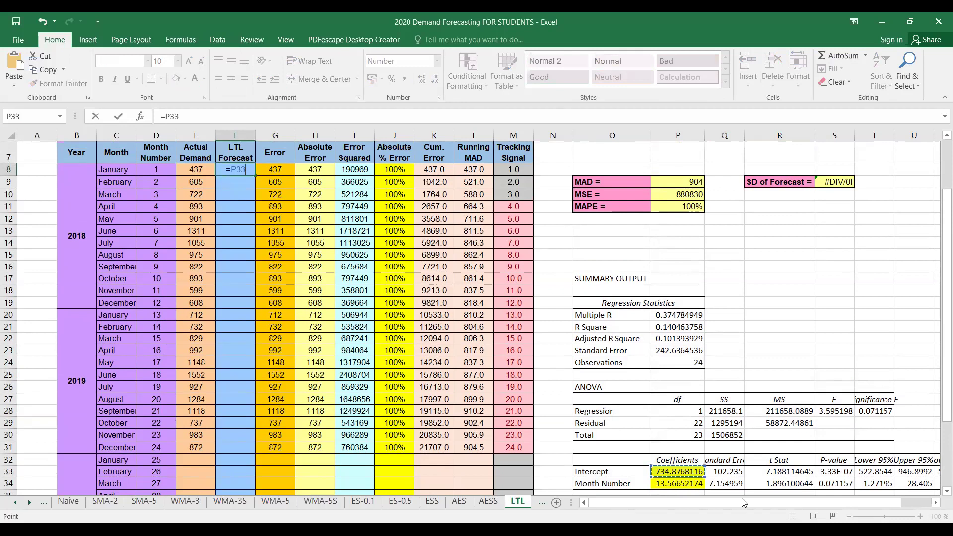
type("+")
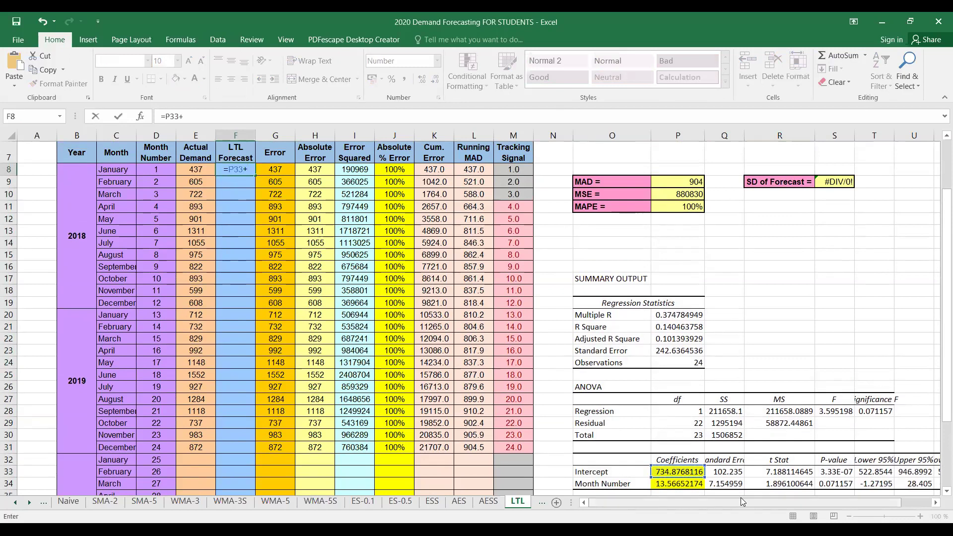
left_click(670, 482)
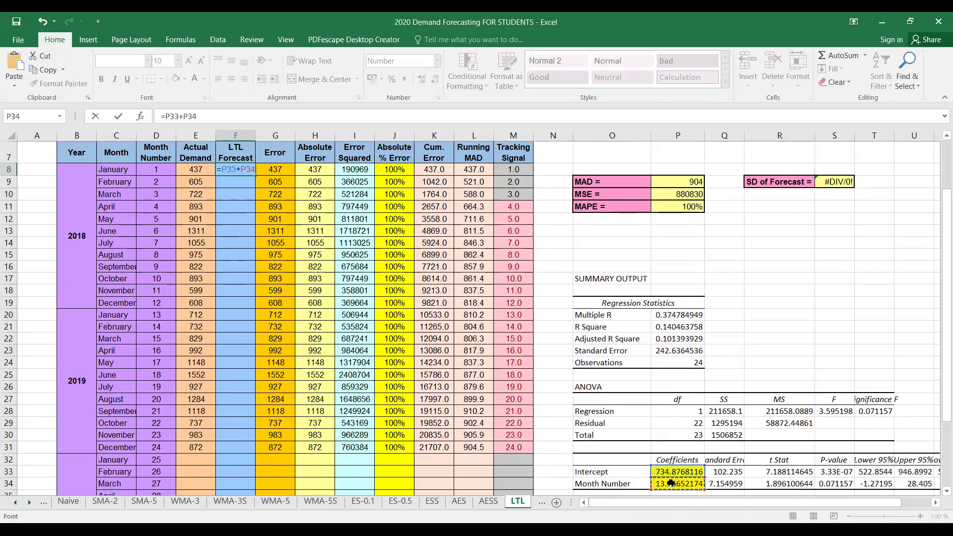
type("*")
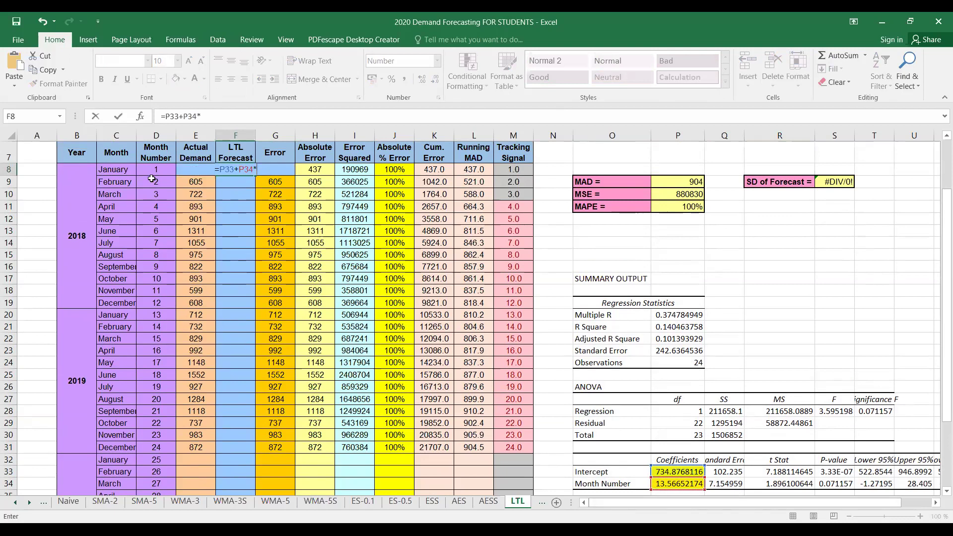
left_click(153, 169)
key("Return")
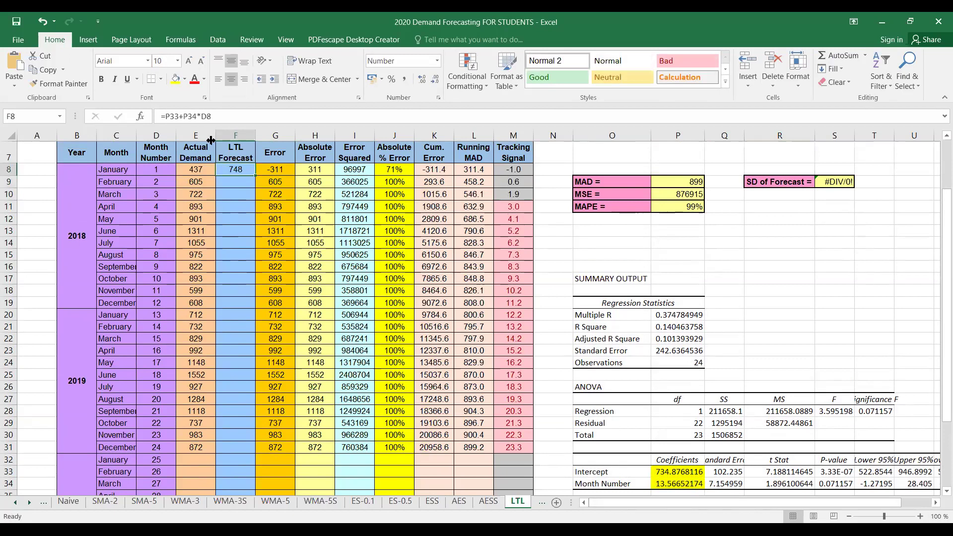
Make it =$P$33+$P$34*D8 and fill down to F32, giving MAD 187 and MAPE 22%
key("F2")
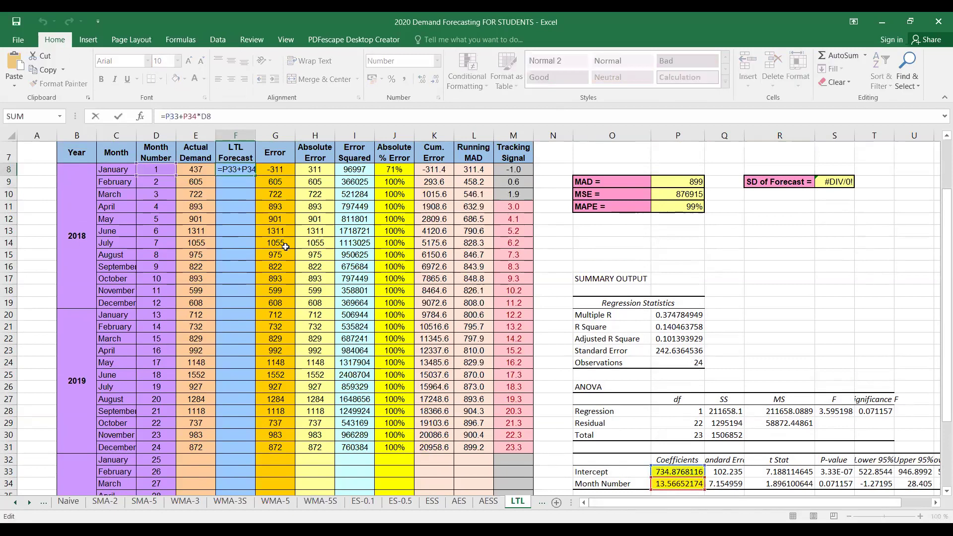
key("Left")
key("Left")
key("Left")
key("Left")
key("Left")
key("Left")
key("Left")
key("Left")
key("F4")
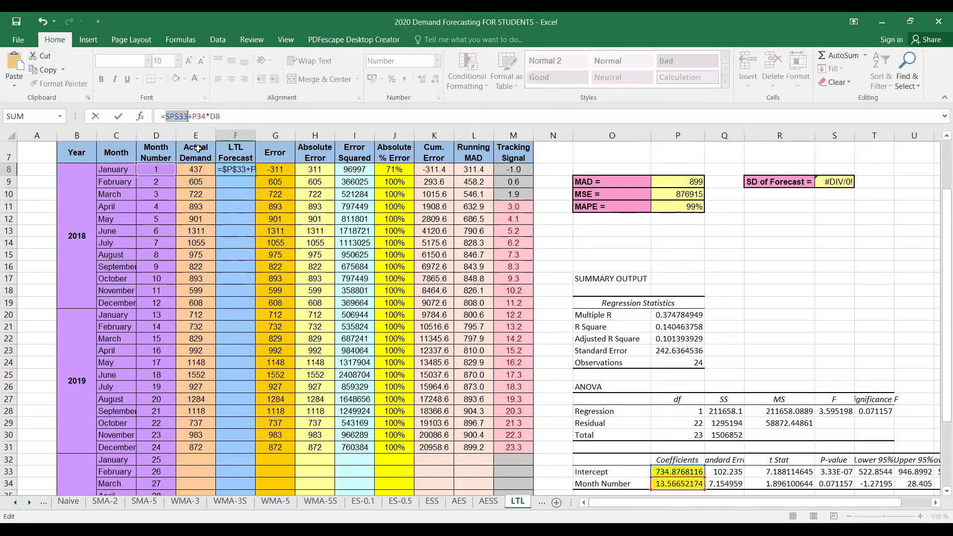
key("Right")
key("Right")
key("F4")
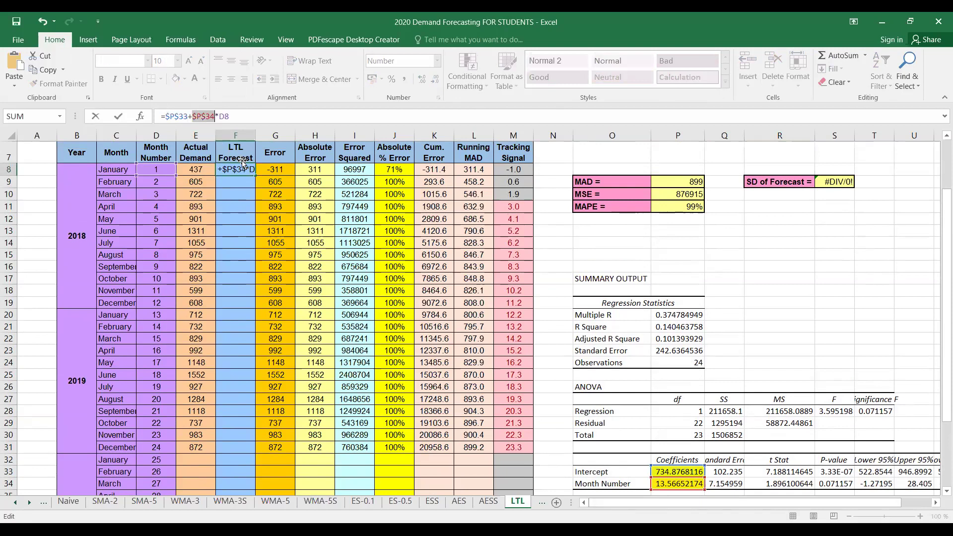
key("ctrl+Return")
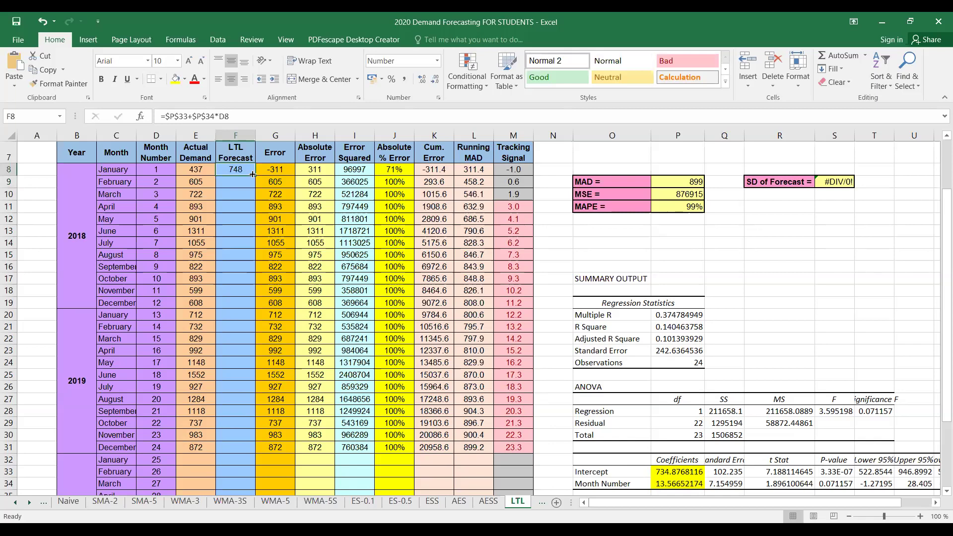
left_click_drag(255, 175, 241, 462)
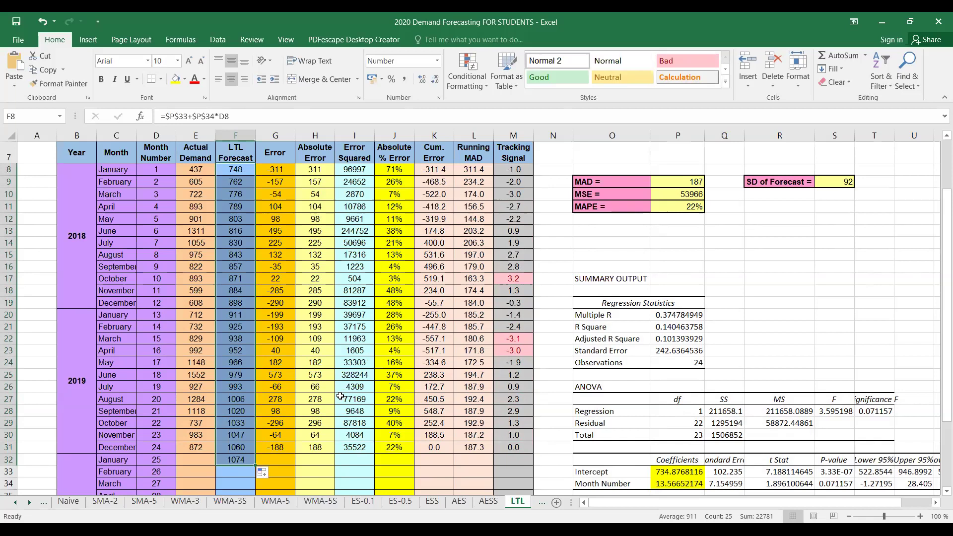
scroll(410, 373, "up", 2)
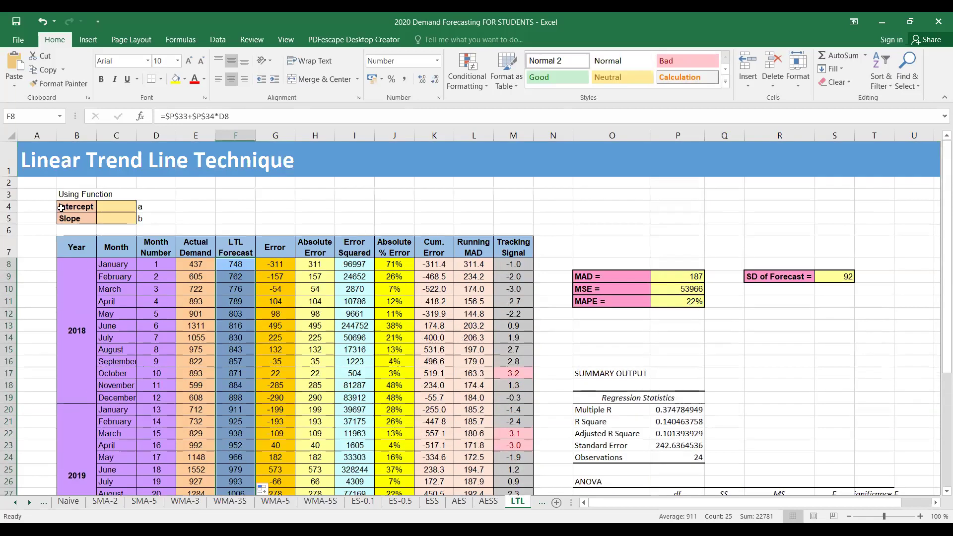
Fill the R Square value 0.1405 in P21 yellow
scroll(162, 291, "down", 3)
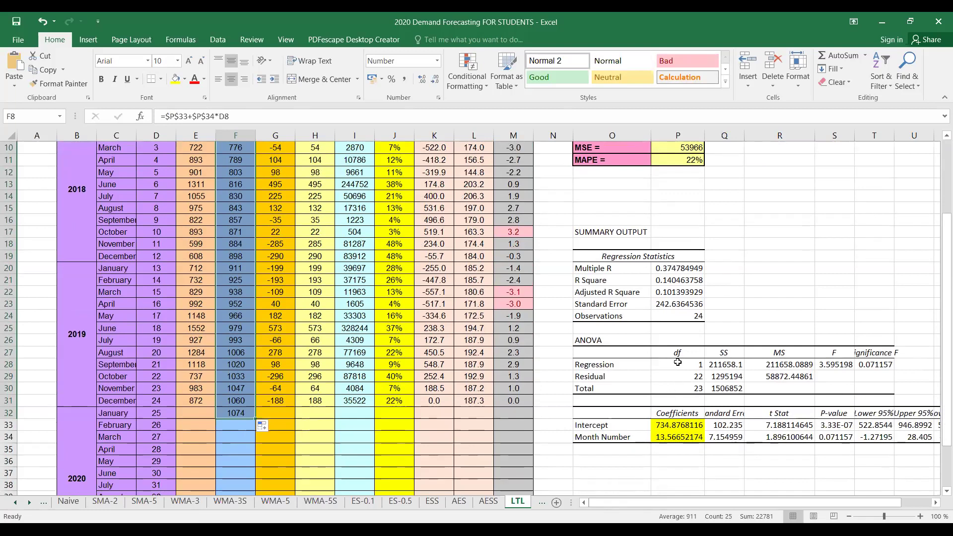
left_click(681, 281)
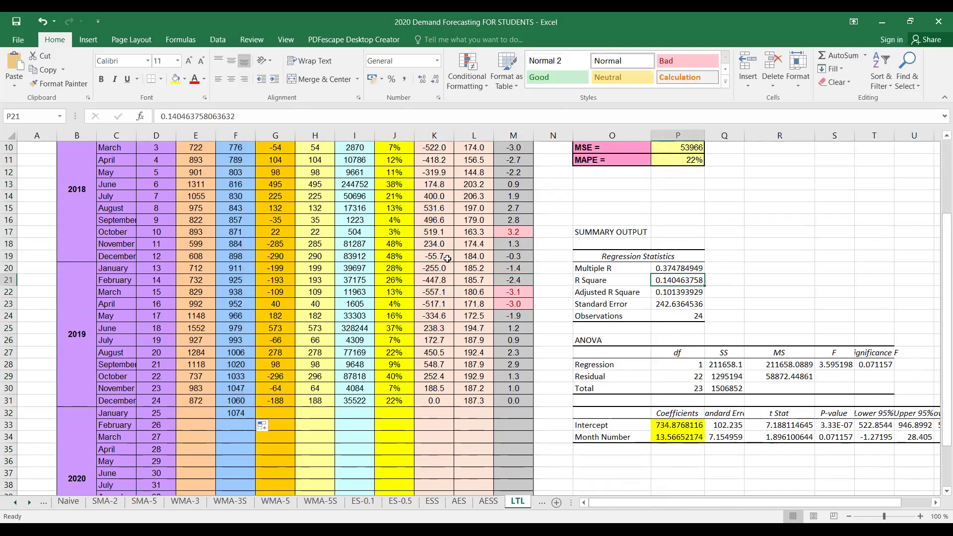
left_click(175, 79)
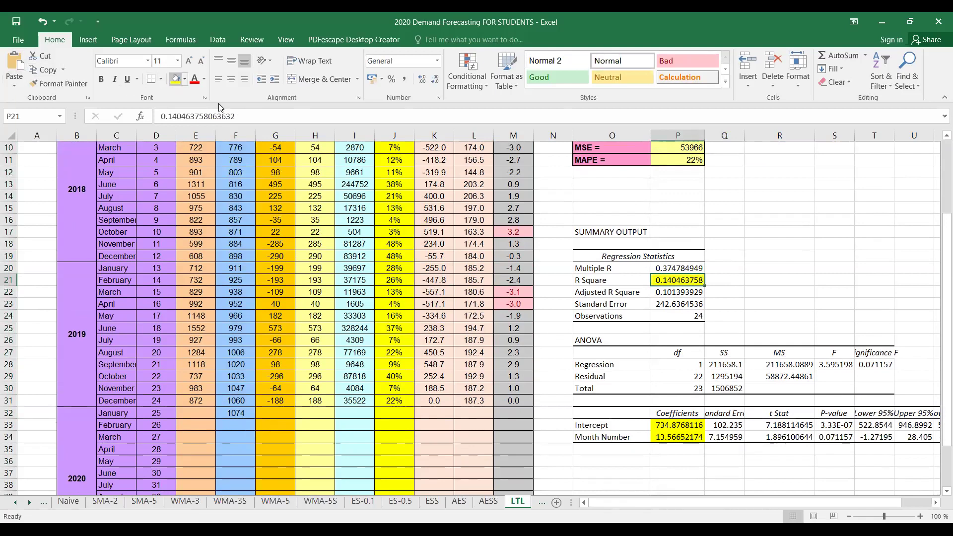
scroll(770, 303, "up", 2)
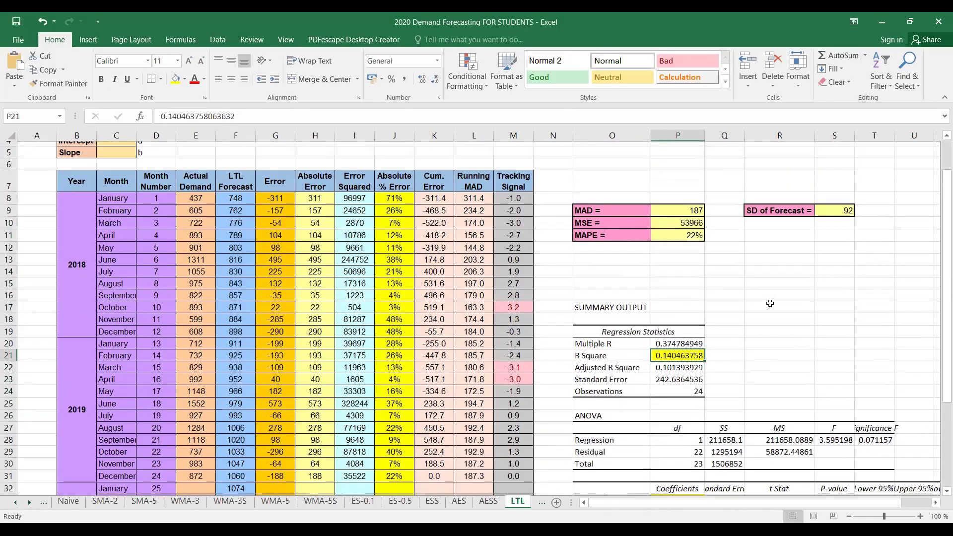
scroll(770, 303, "down", 2)
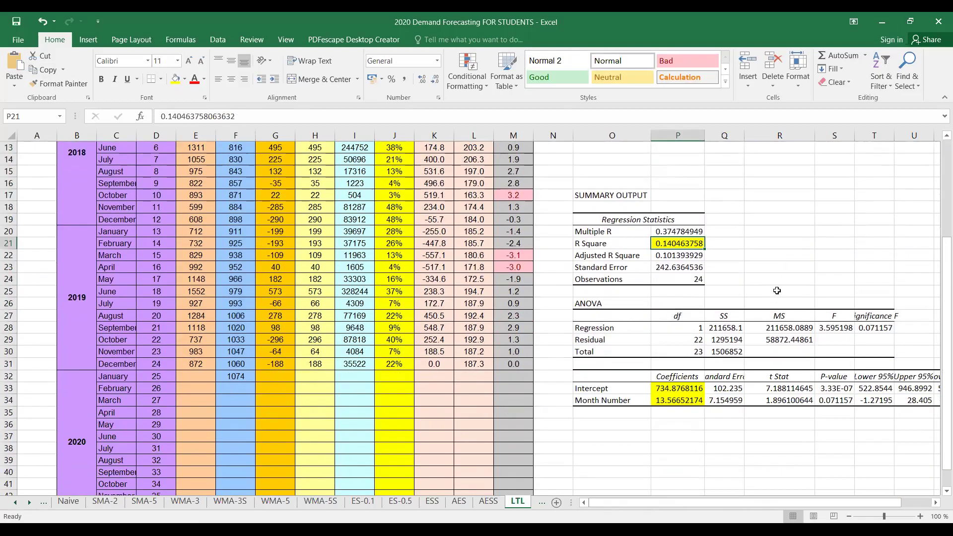
AutoFit columns S and T so the F and Significance F values show fully
left_click(724, 316)
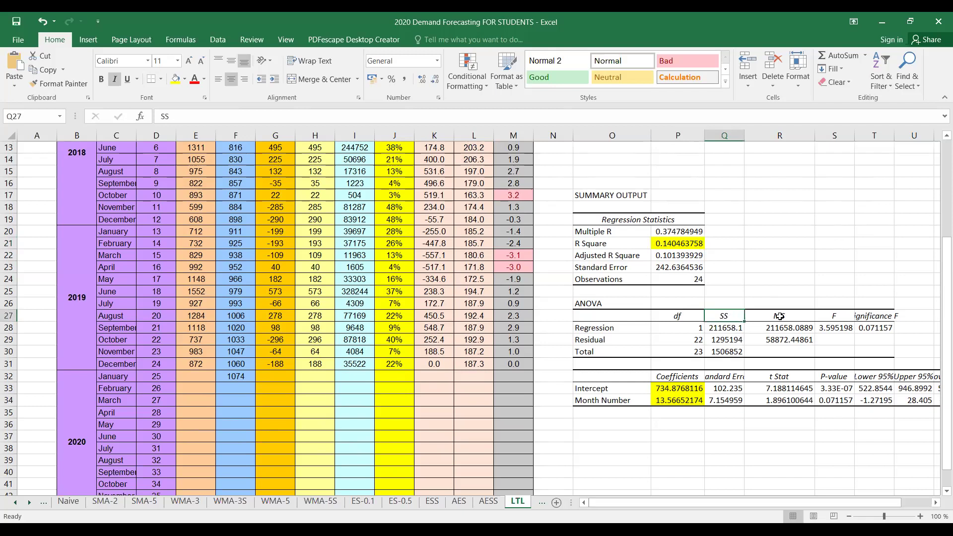
left_click(780, 316)
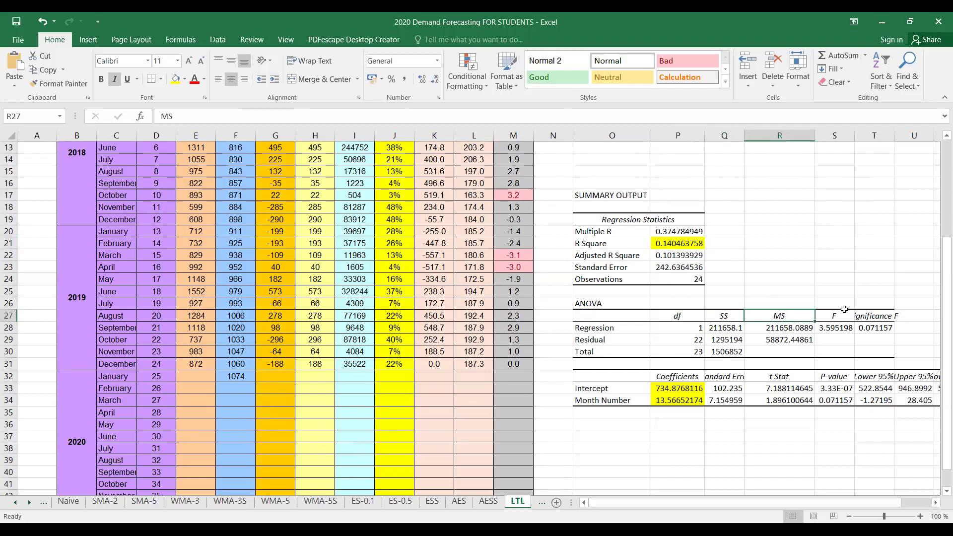
double_click(854, 132)
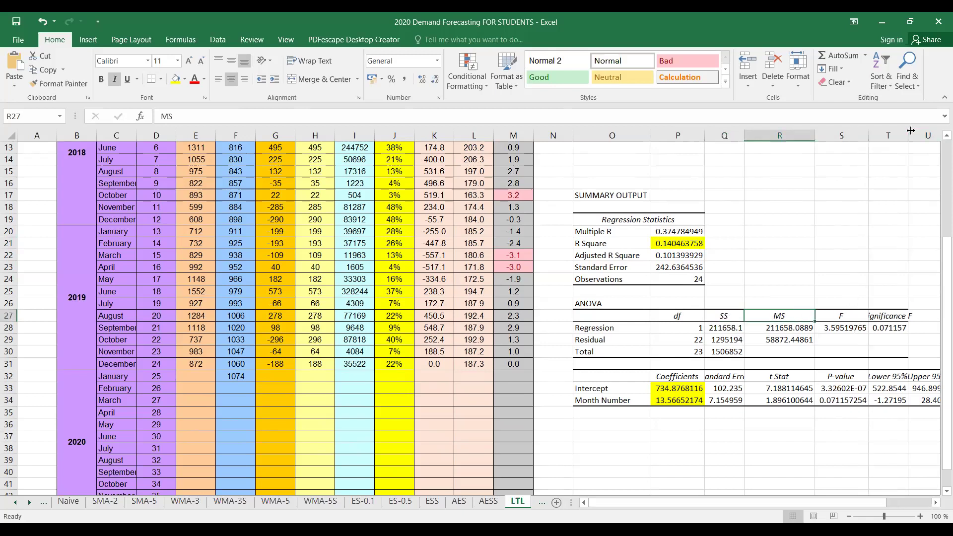
double_click(910, 132)
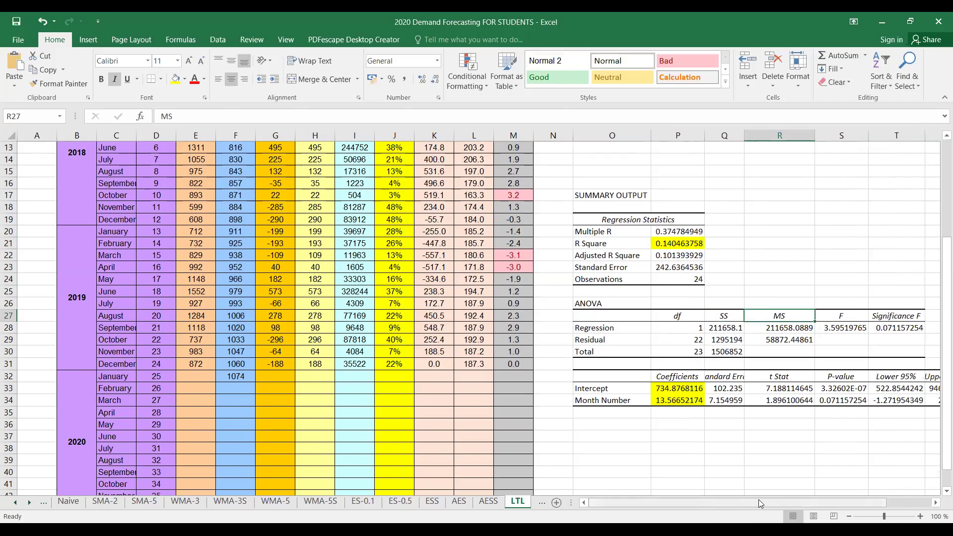
left_click_drag(758, 499, 802, 500)
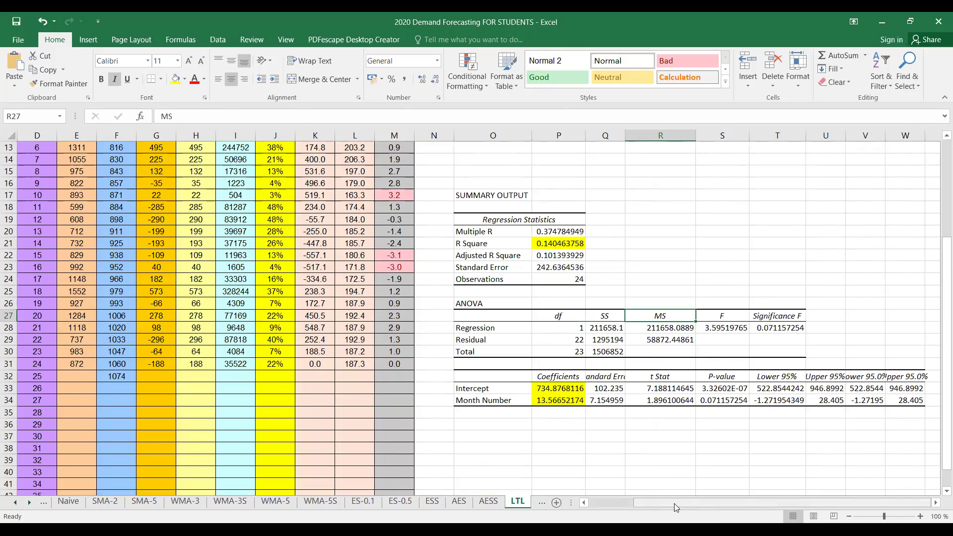
Give the Month Number header cell D7 a yellow fill colour
left_click_drag(675, 506, 615, 516)
scroll(446, 380, "up", 2)
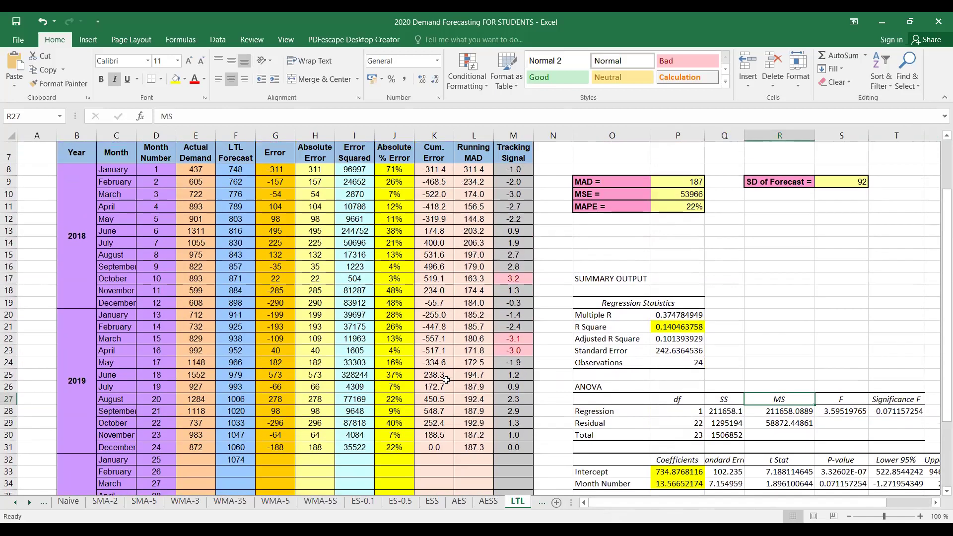
scroll(446, 380, "up", 1)
scroll(446, 380, "up", 1)
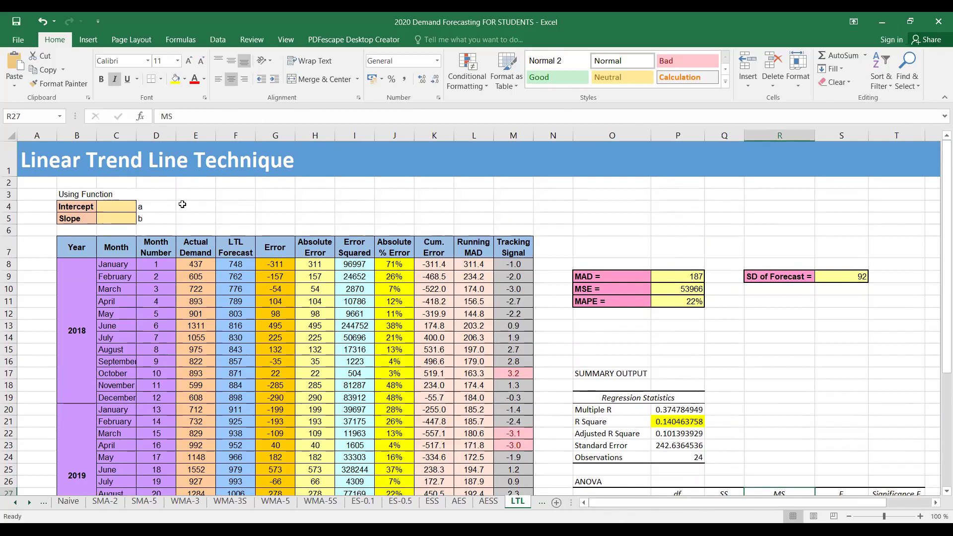
left_click(156, 248)
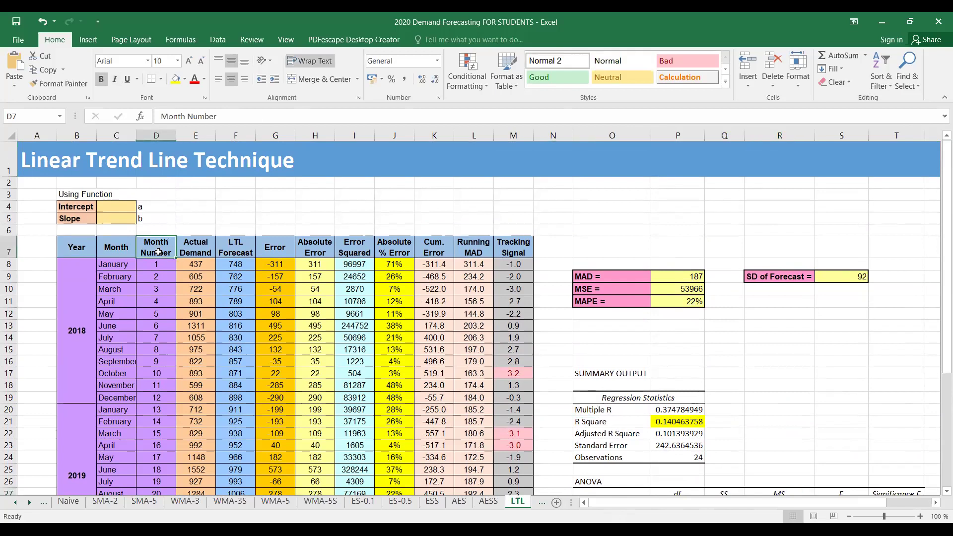
left_click(176, 79)
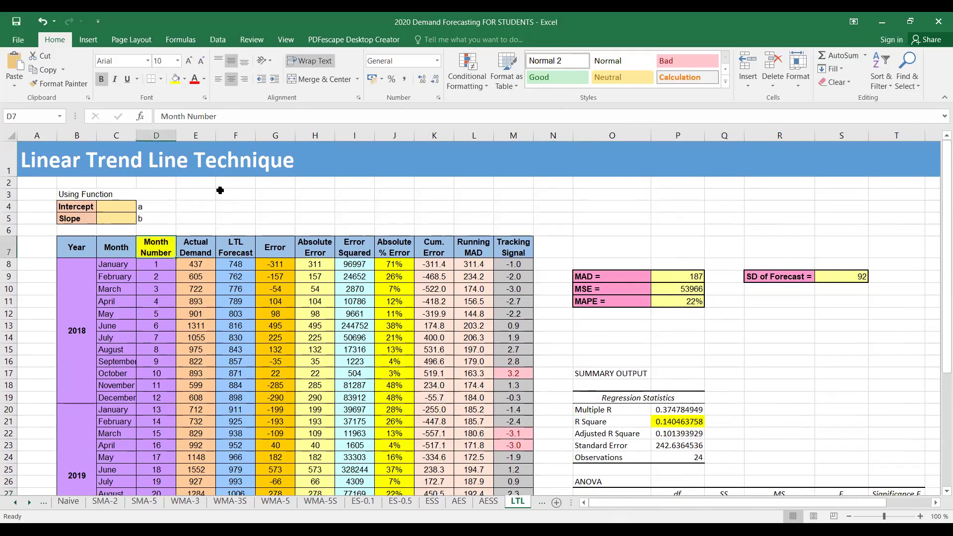